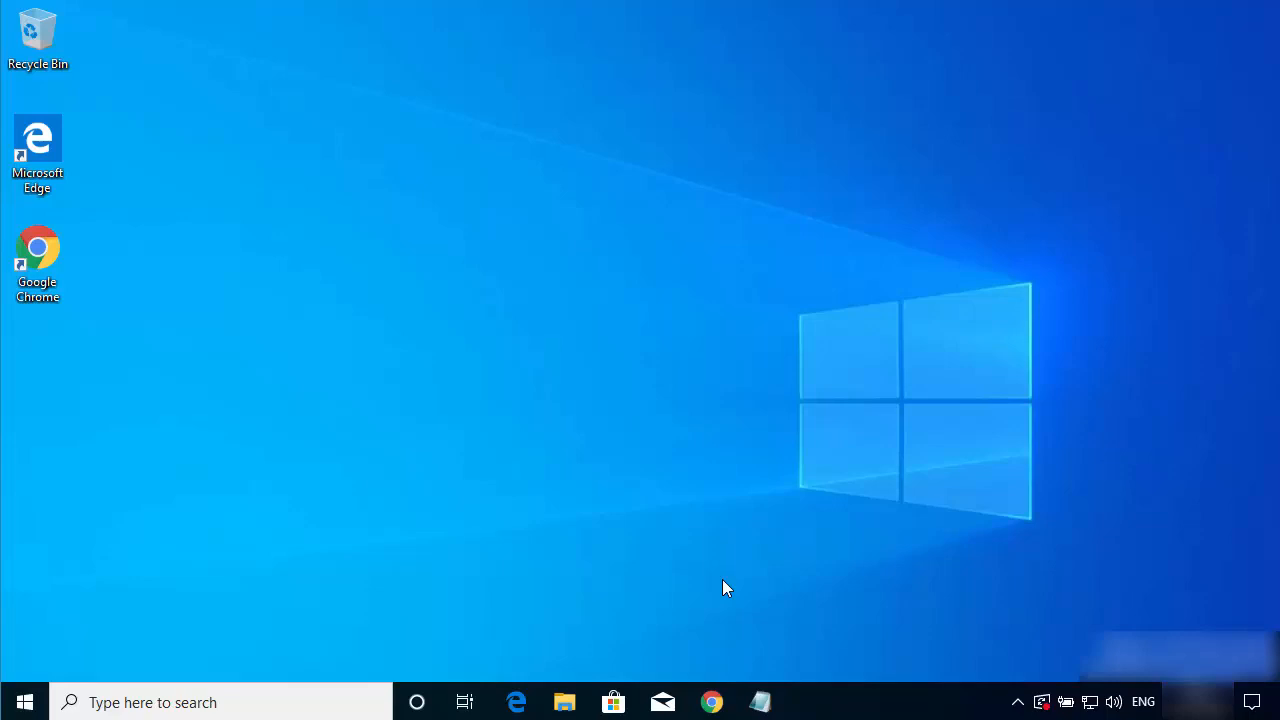
In Google Chrome, open the OBS download page from the search results and download the Windows installer for OBS Studio 24.0.3.
click(711, 702)
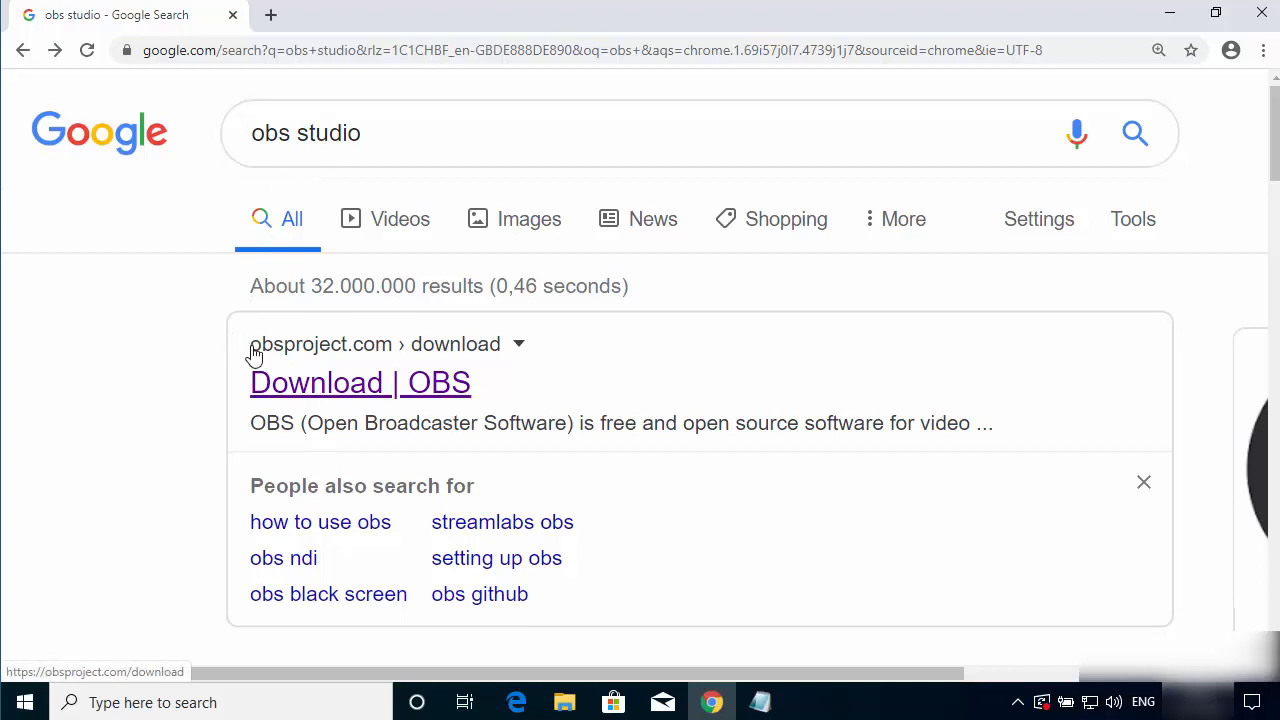
click(313, 393)
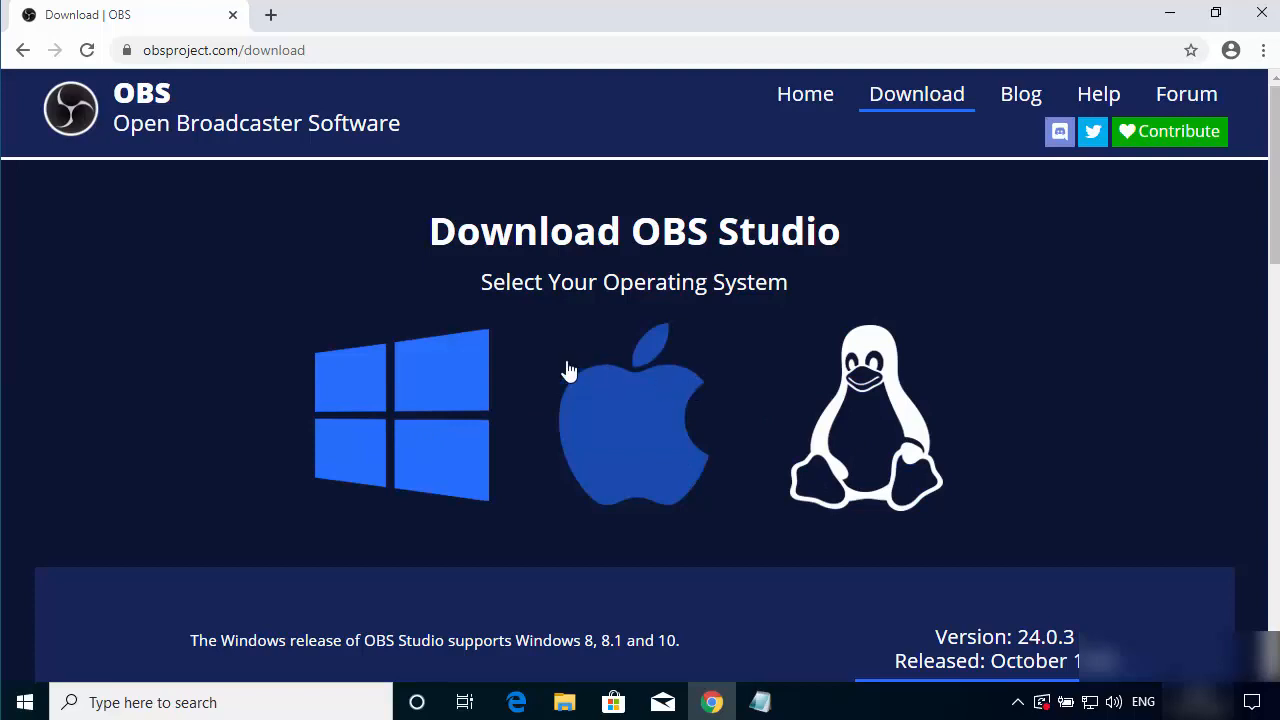
scroll(290, 357, down, 1)
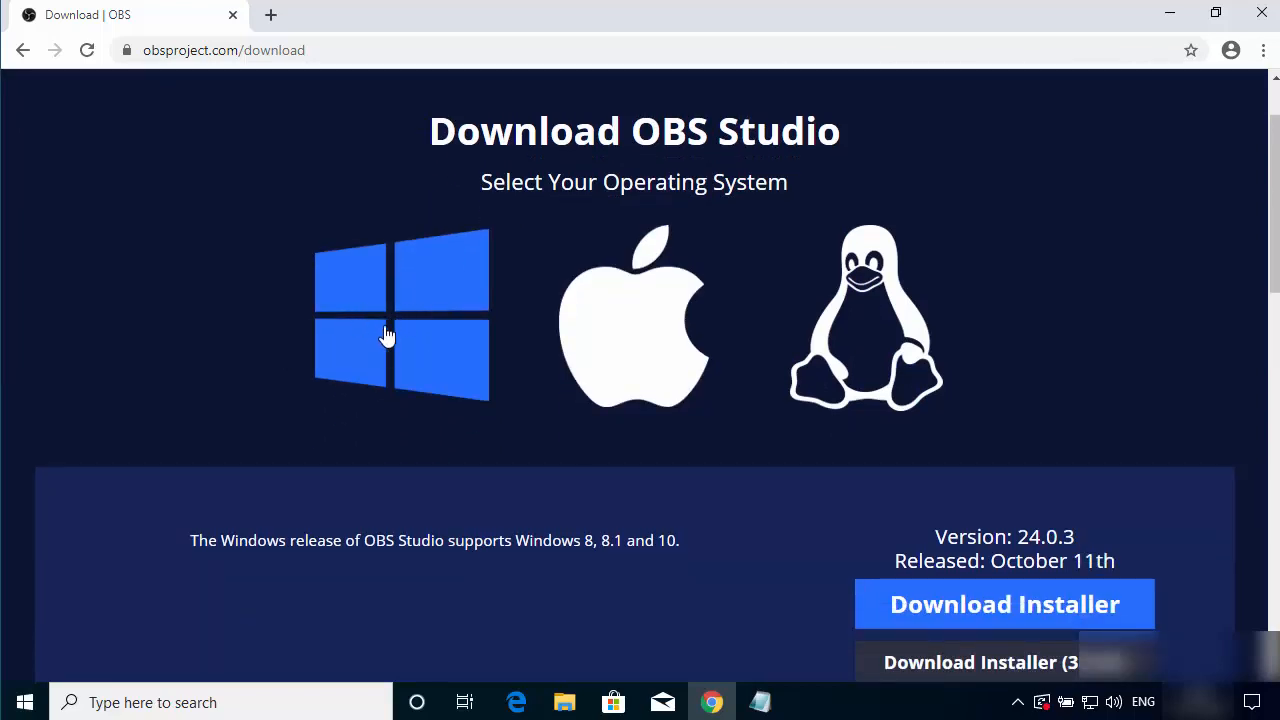
click(954, 606)
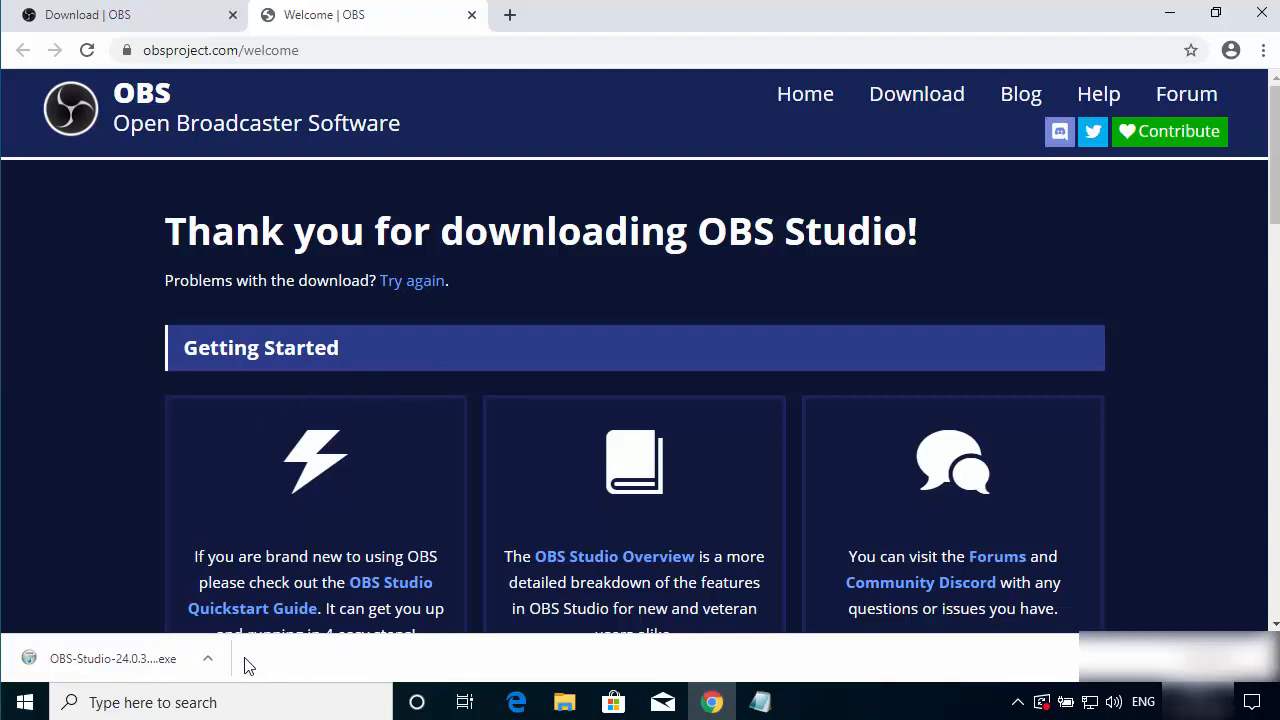
Run the downloaded OBS Studio installer with permission to make changes, and agree to download the missing runtime components.
click(105, 664)
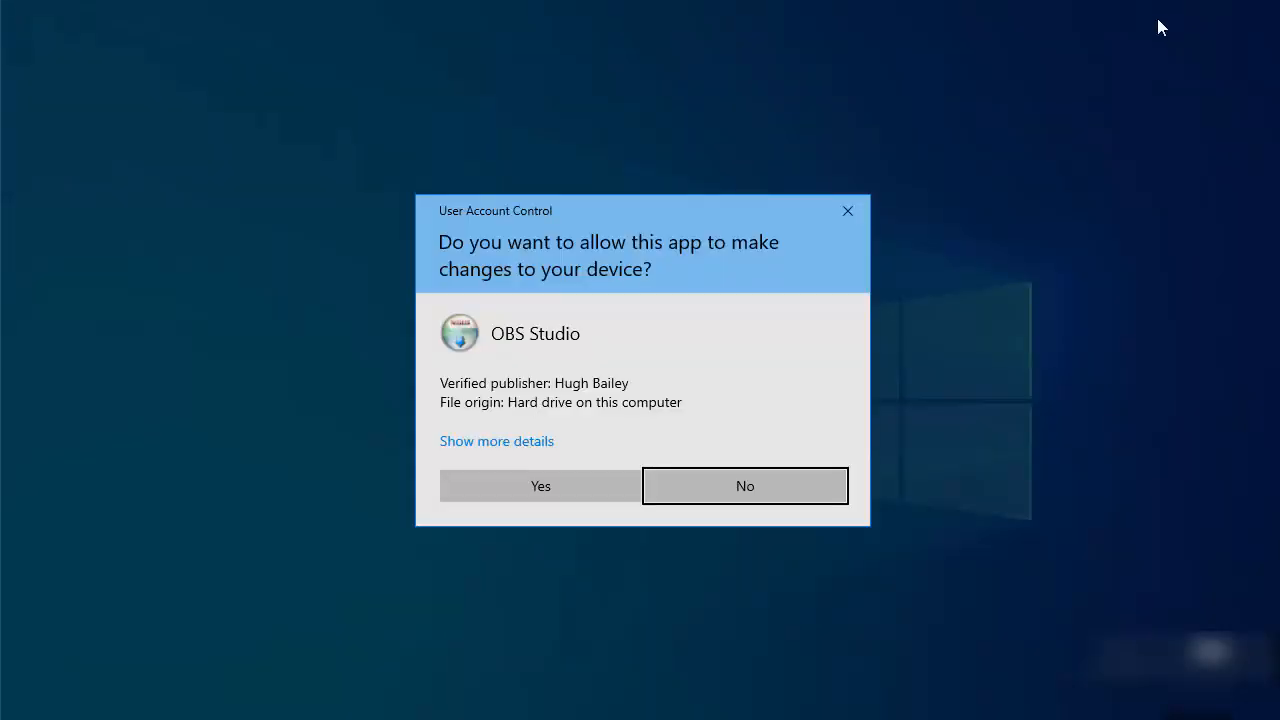
click(547, 484)
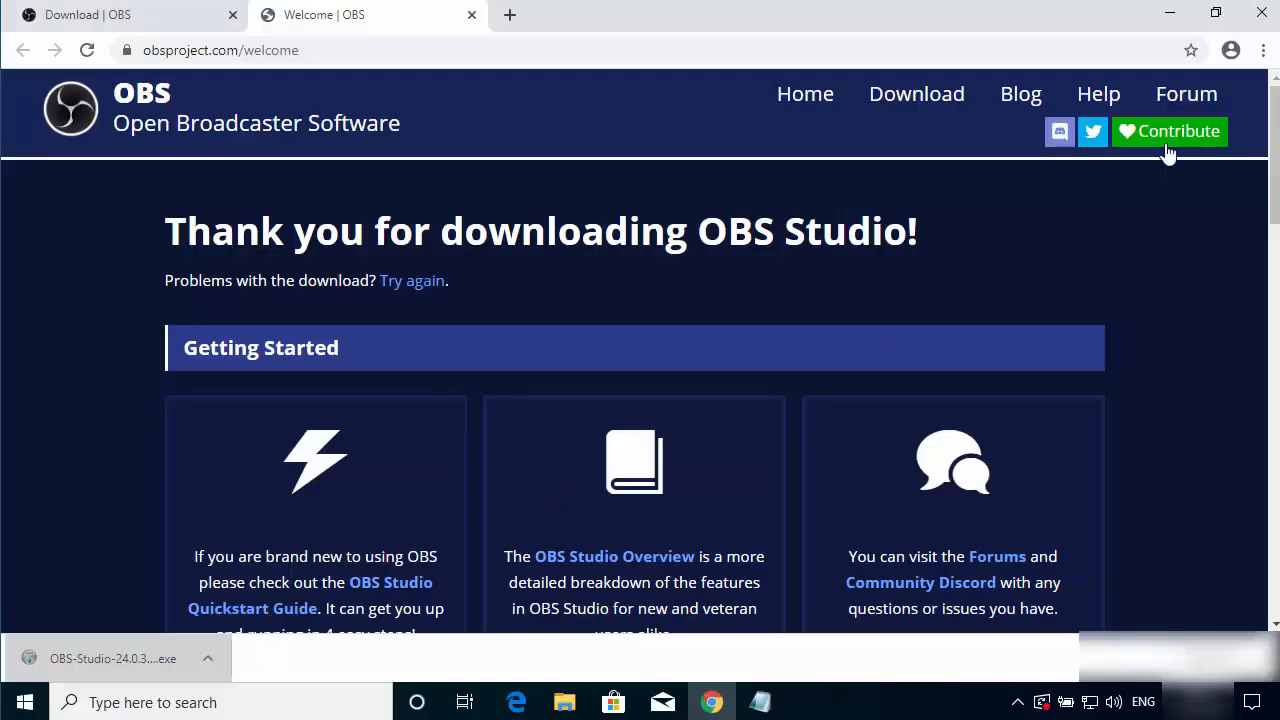
click(1170, 16)
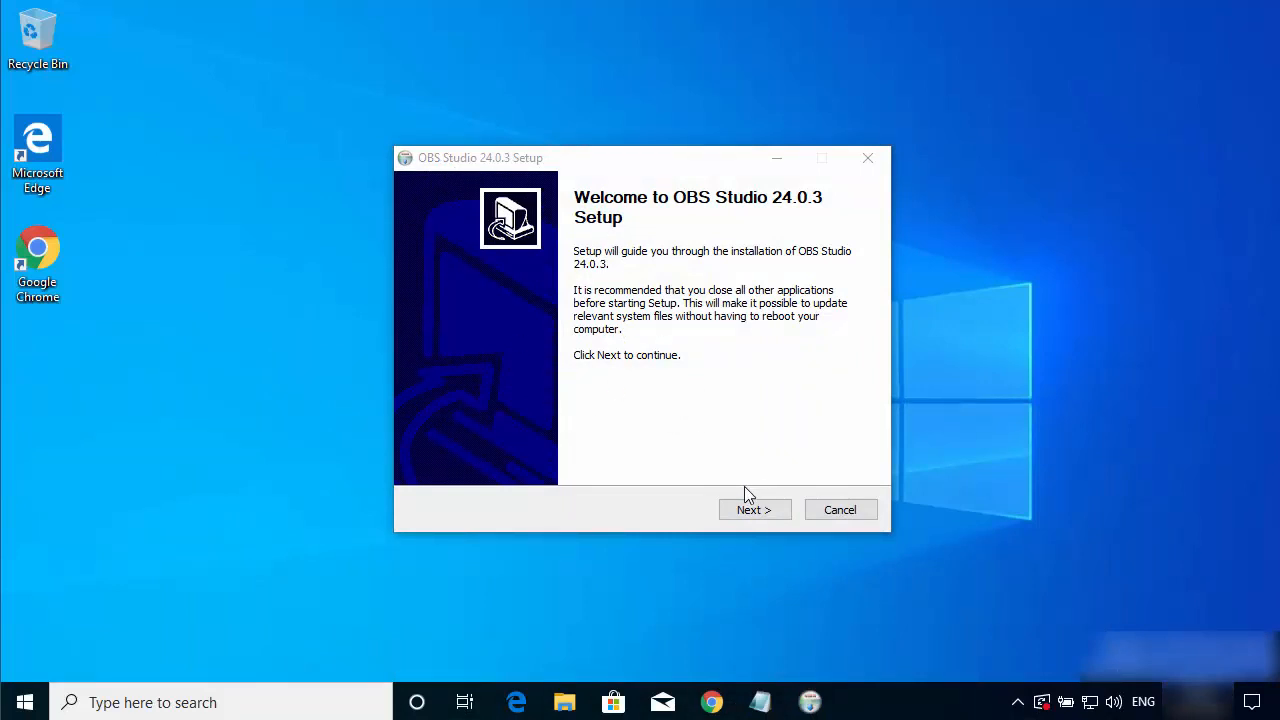
click(735, 510)
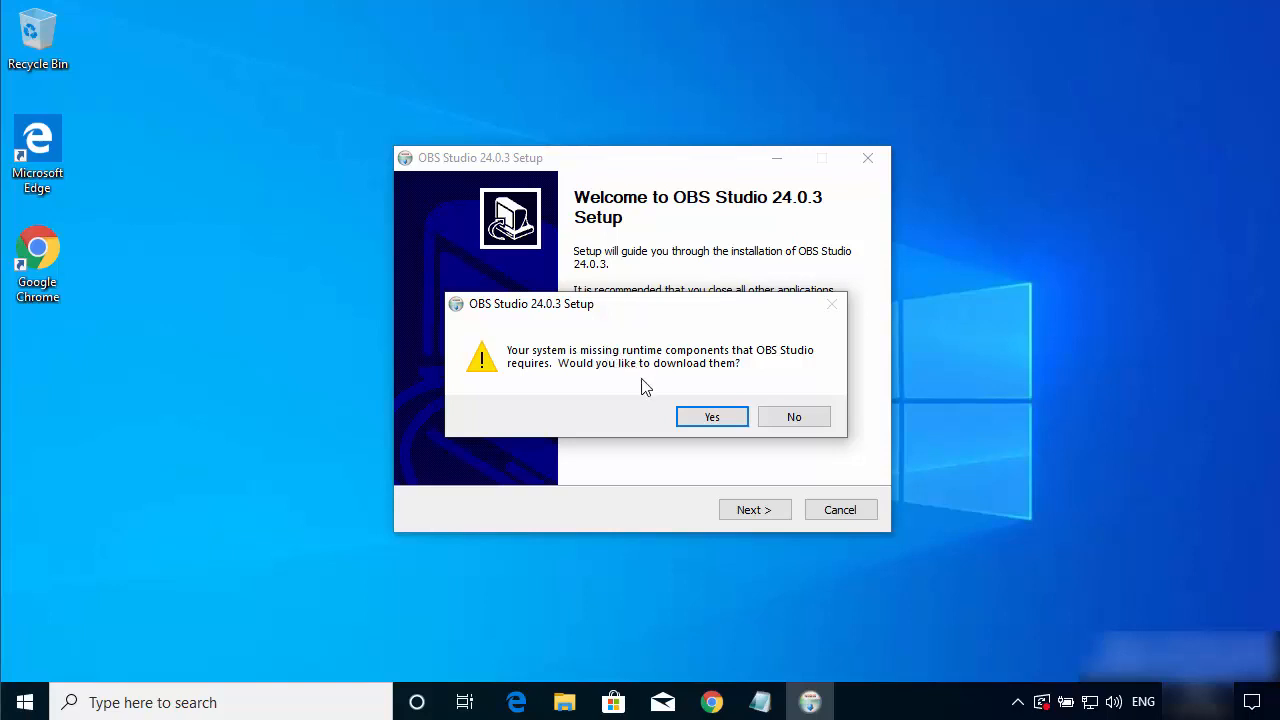
click(711, 417)
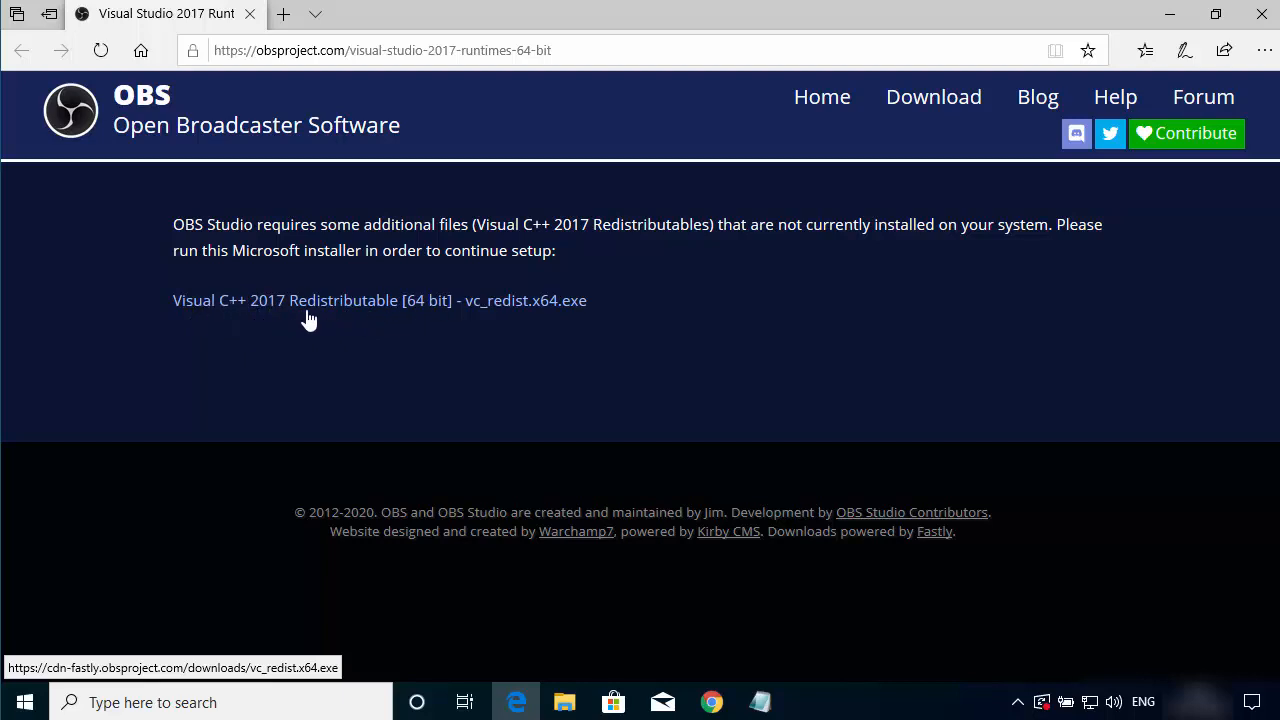
Download and run vc_redist.x64.exe, accept its license terms, and complete the Microsoft Visual C++ Redistributable installation.
click(368, 302)
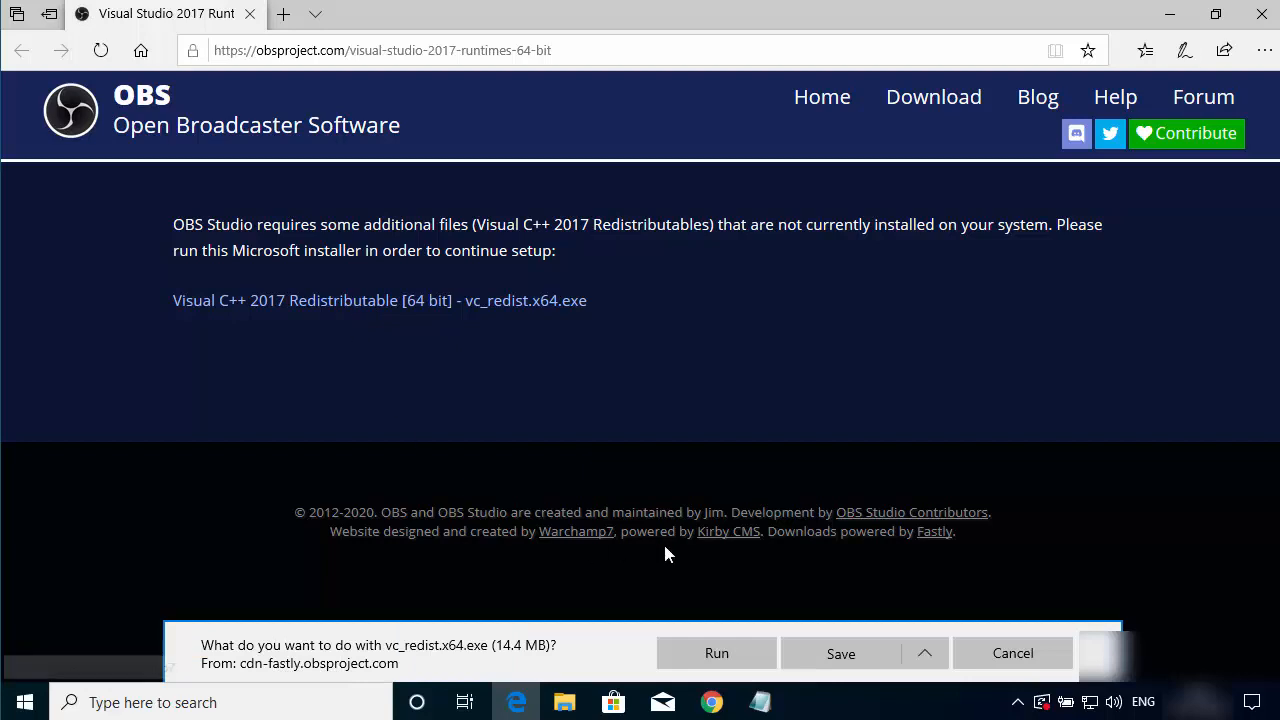
click(720, 654)
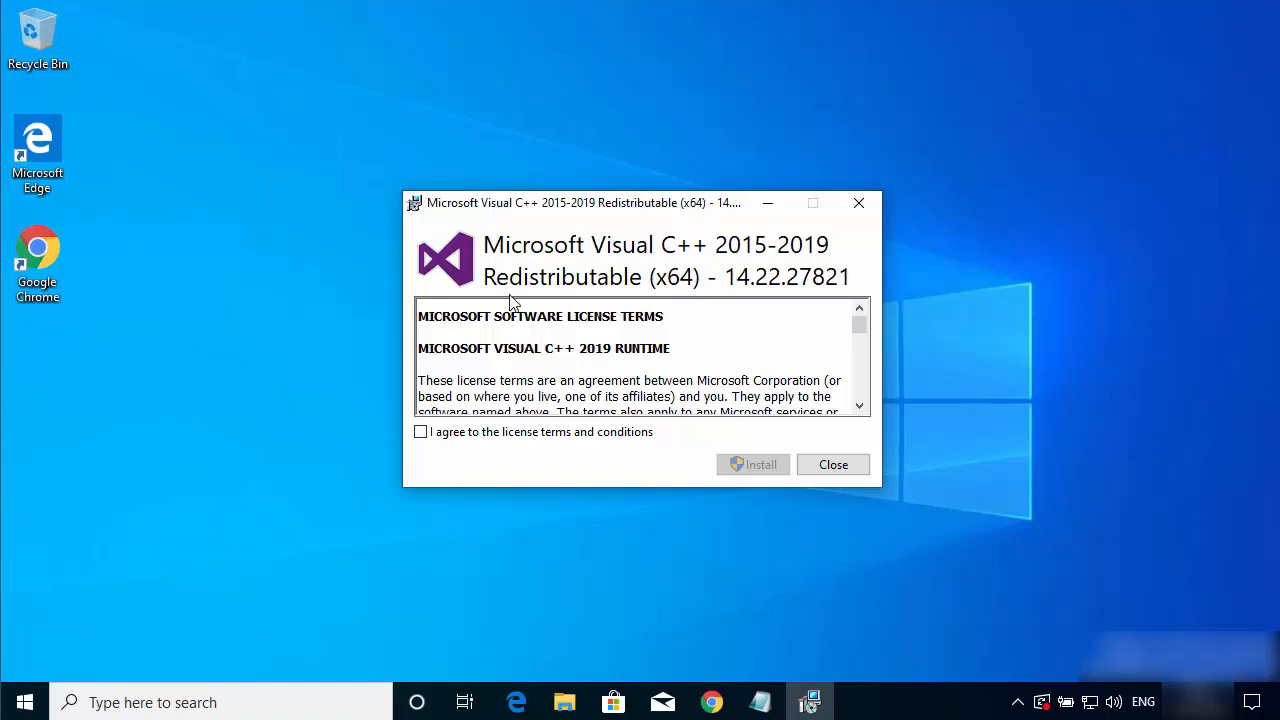
click(421, 433)
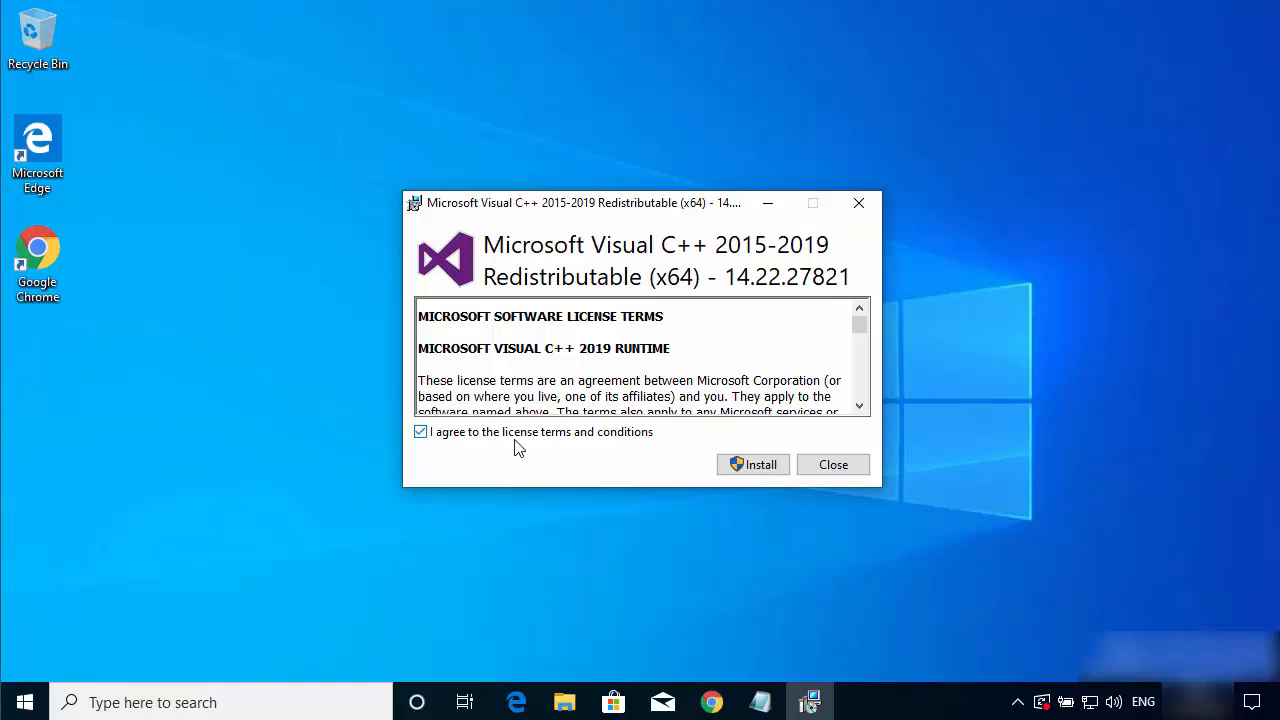
click(748, 465)
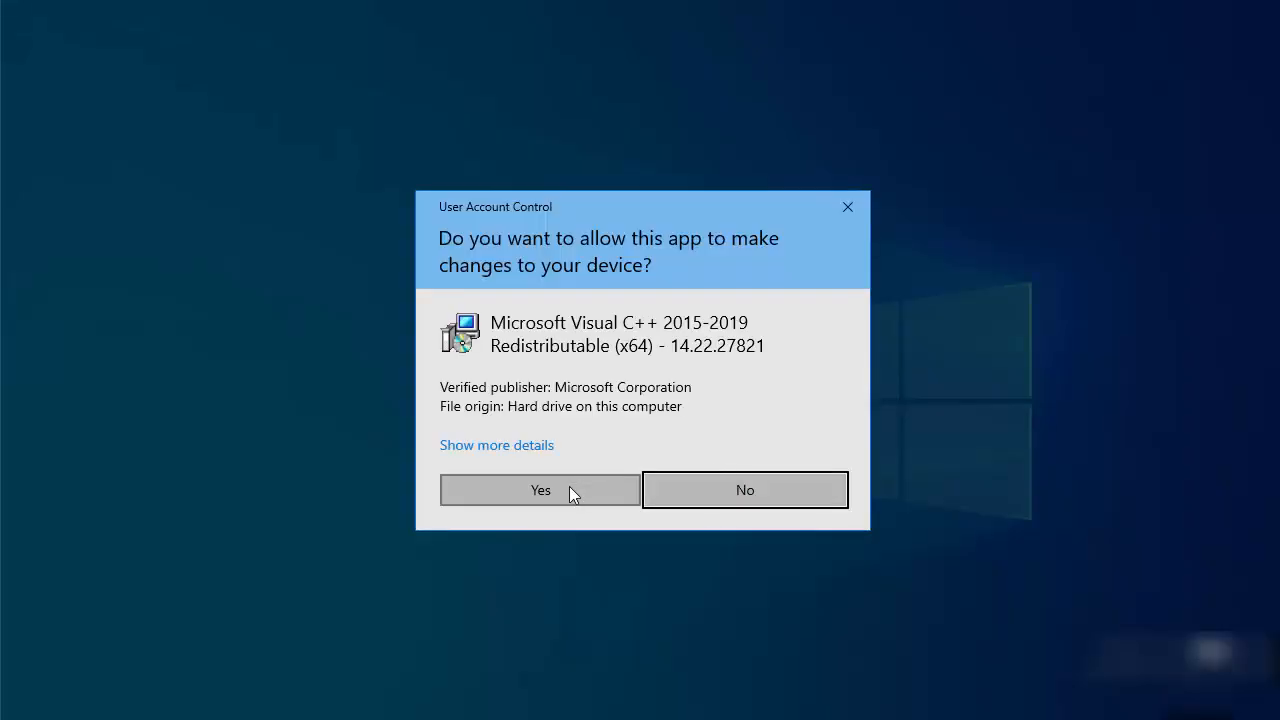
click(569, 490)
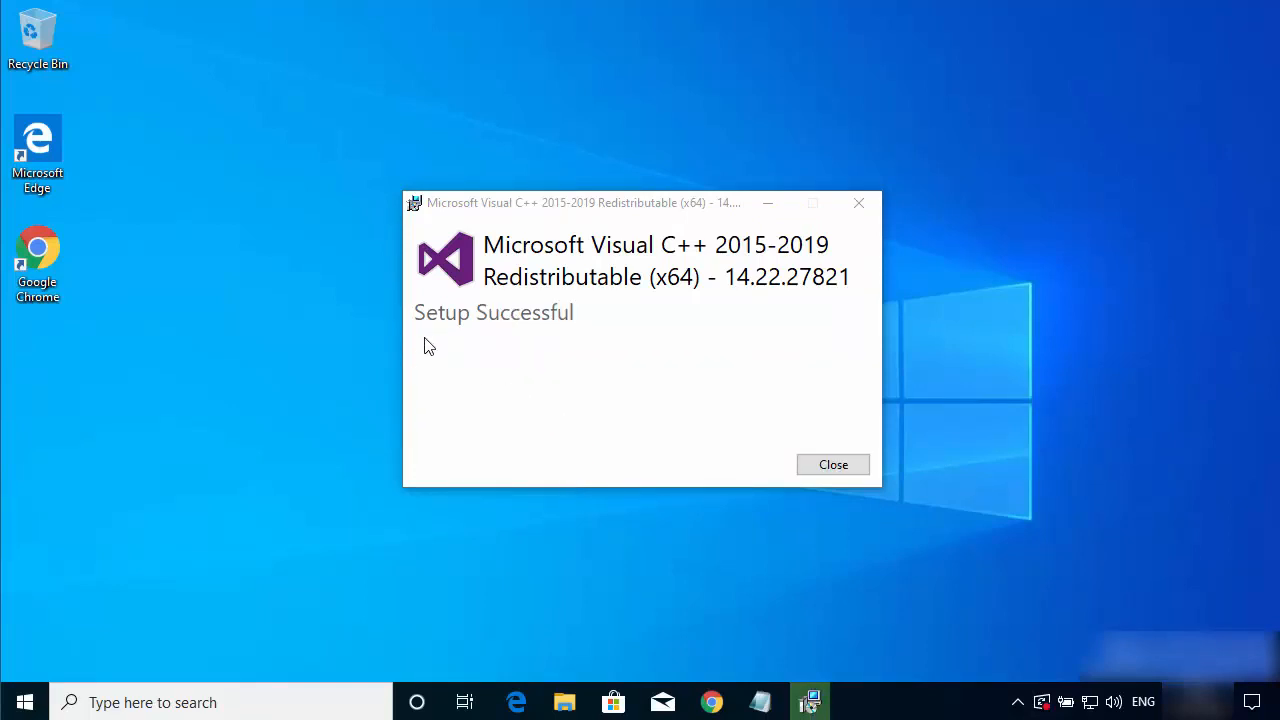
click(815, 470)
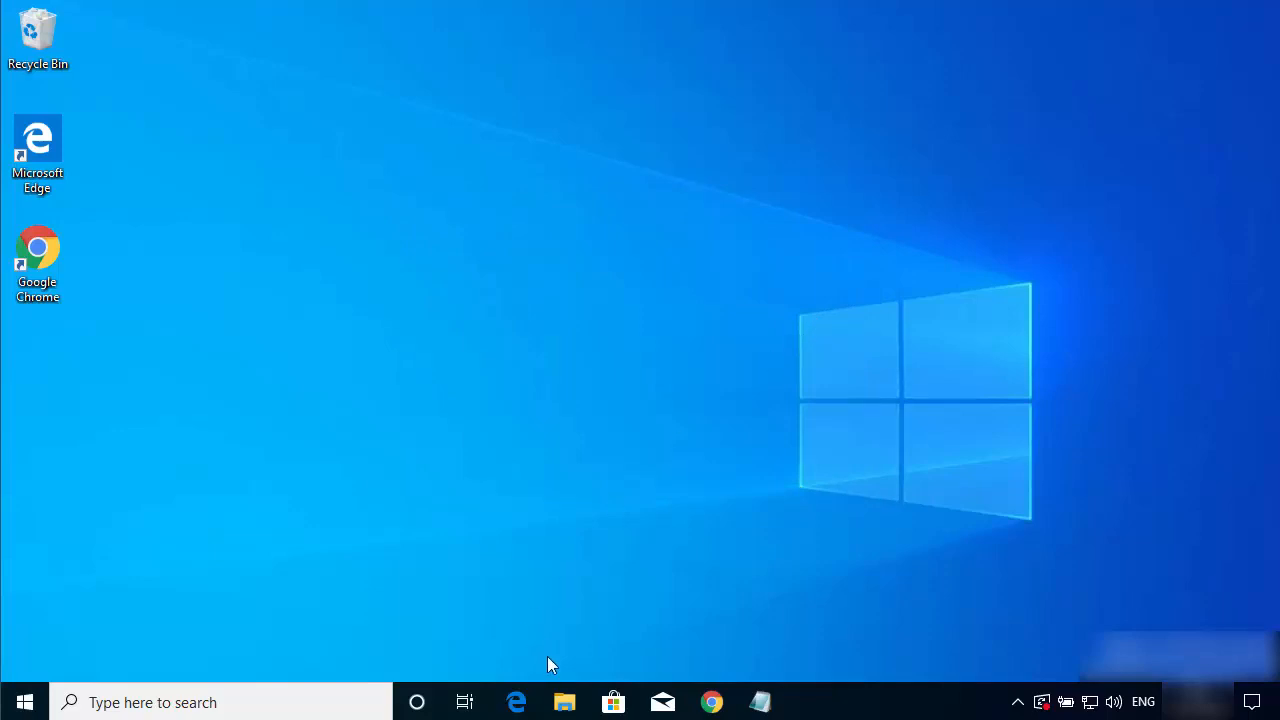
Relaunch OBS-Studio-24.0.3-Full-Installer-x64.exe from the Downloads folder, allow it to make changes, and minimize the folder window.
click(564, 700)
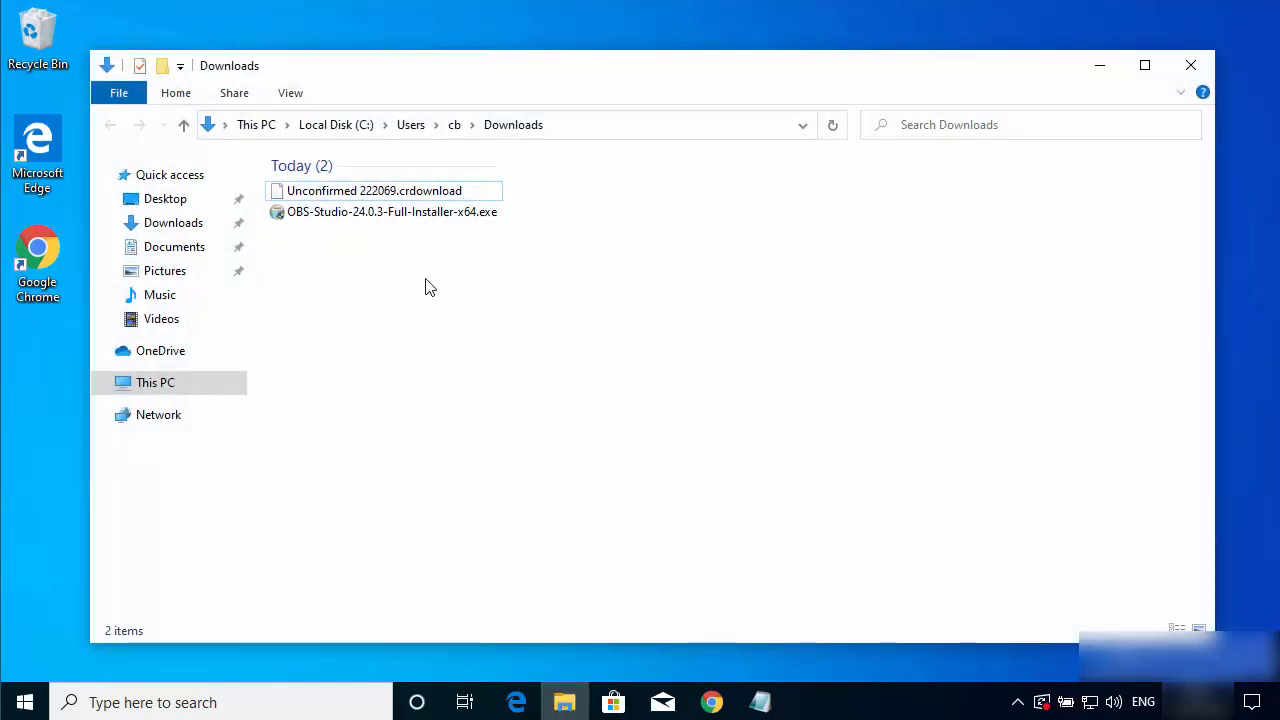
click(393, 215)
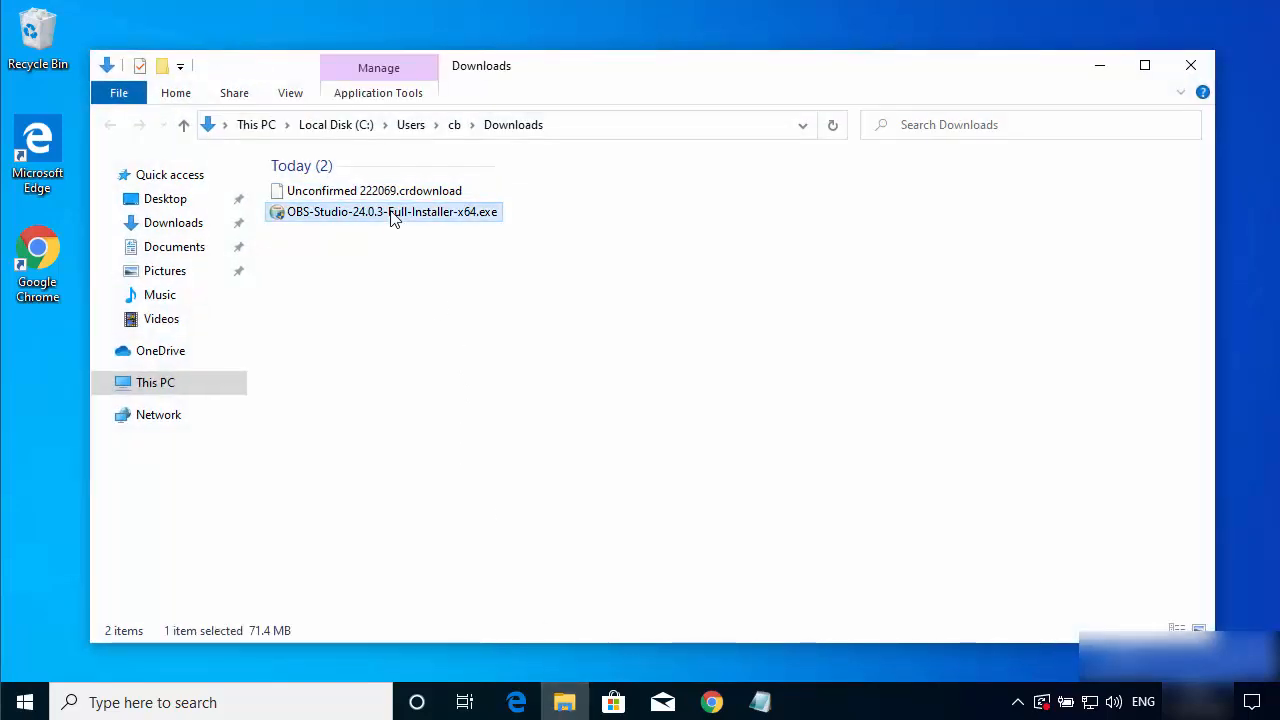
double_click(393, 214)
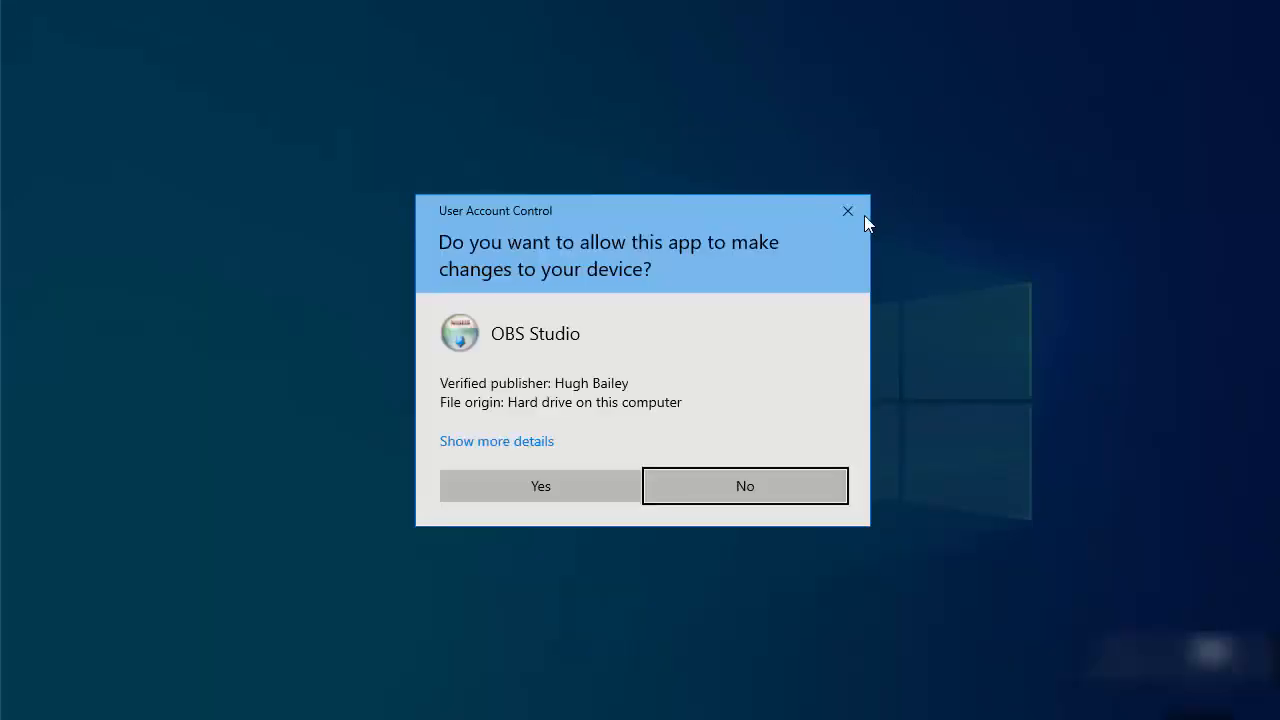
click(493, 494)
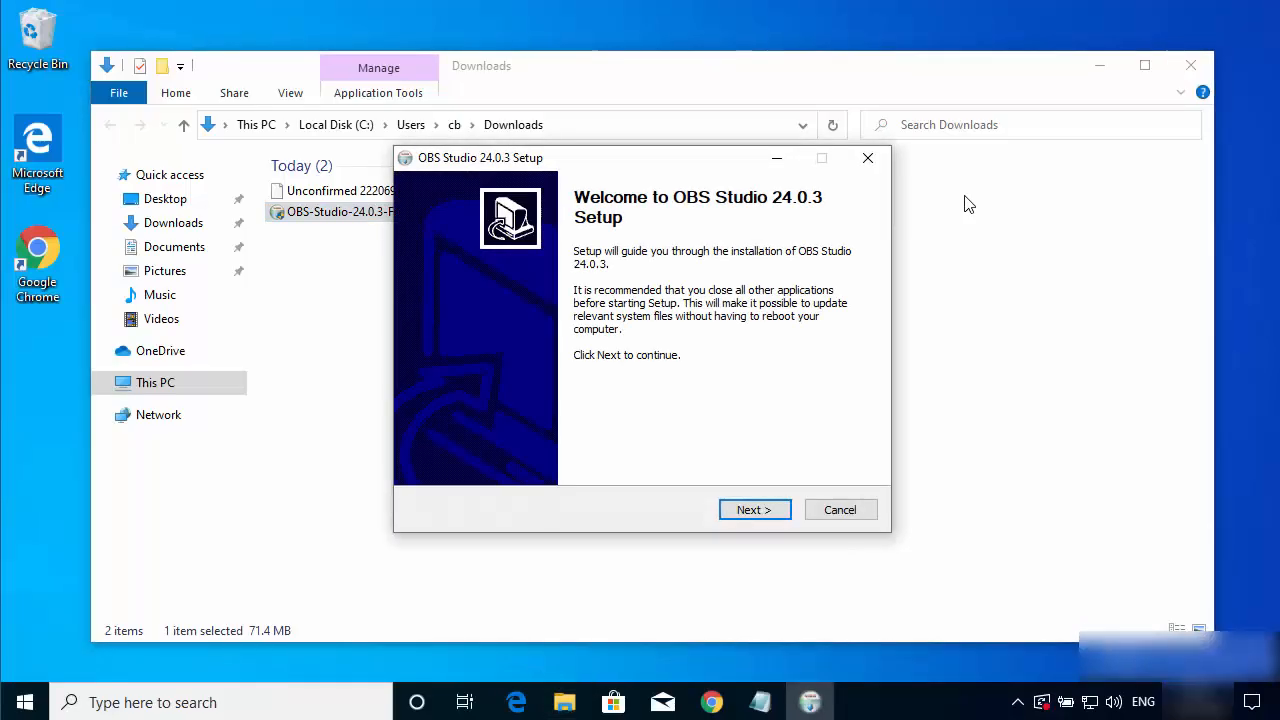
click(1099, 65)
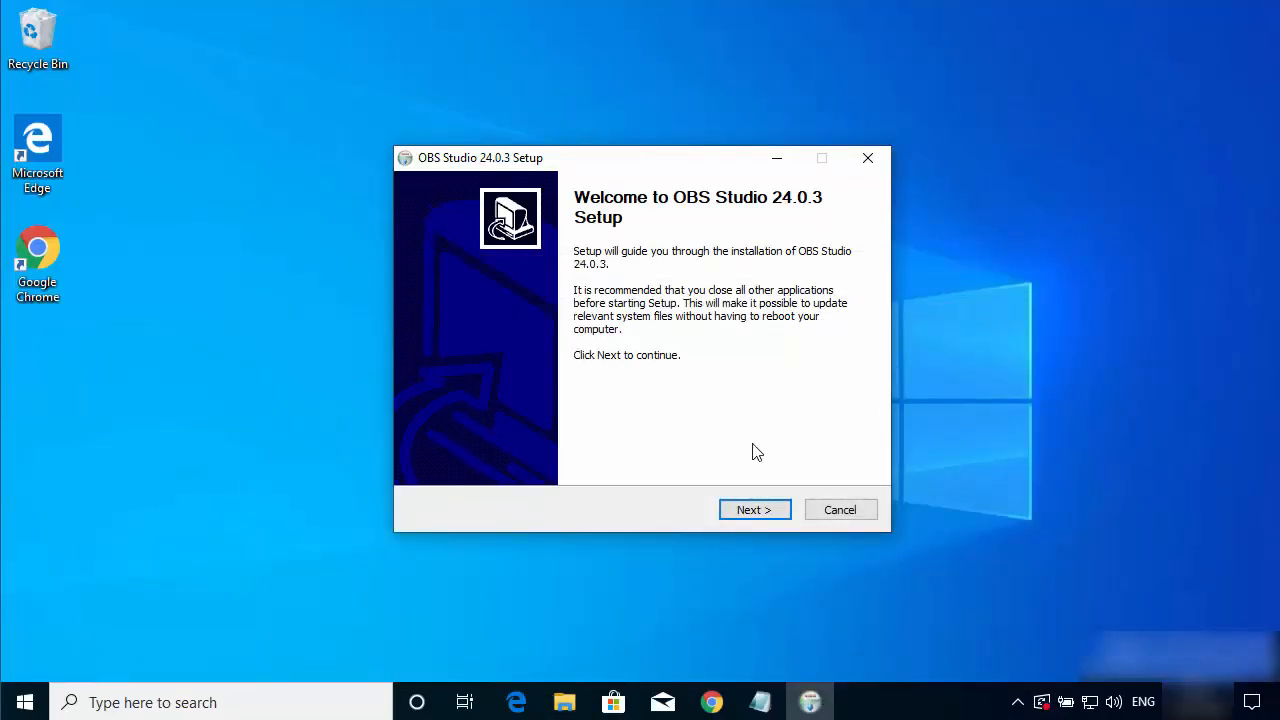
Accept the license, install OBS Studio in C:\Program Files\obs-studio with the Plugins component included, and finish setup with the program launching.
click(743, 513)
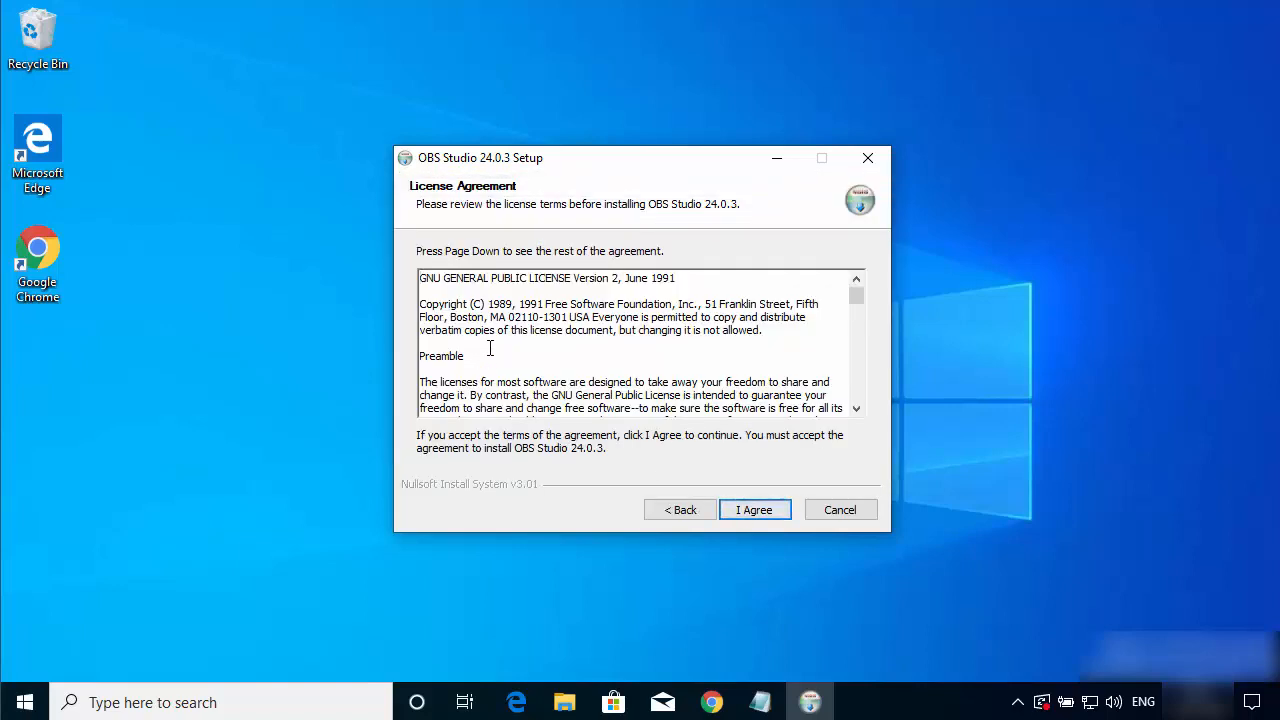
drag(863, 296, 863, 392)
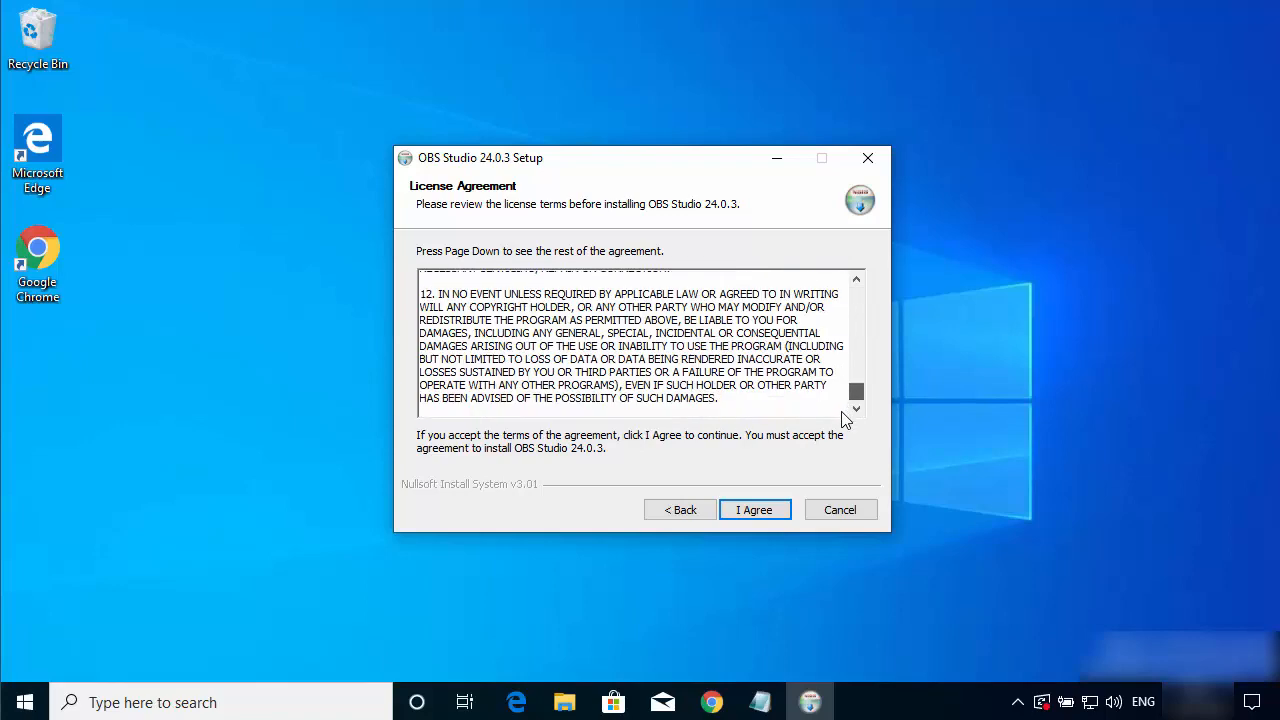
click(757, 512)
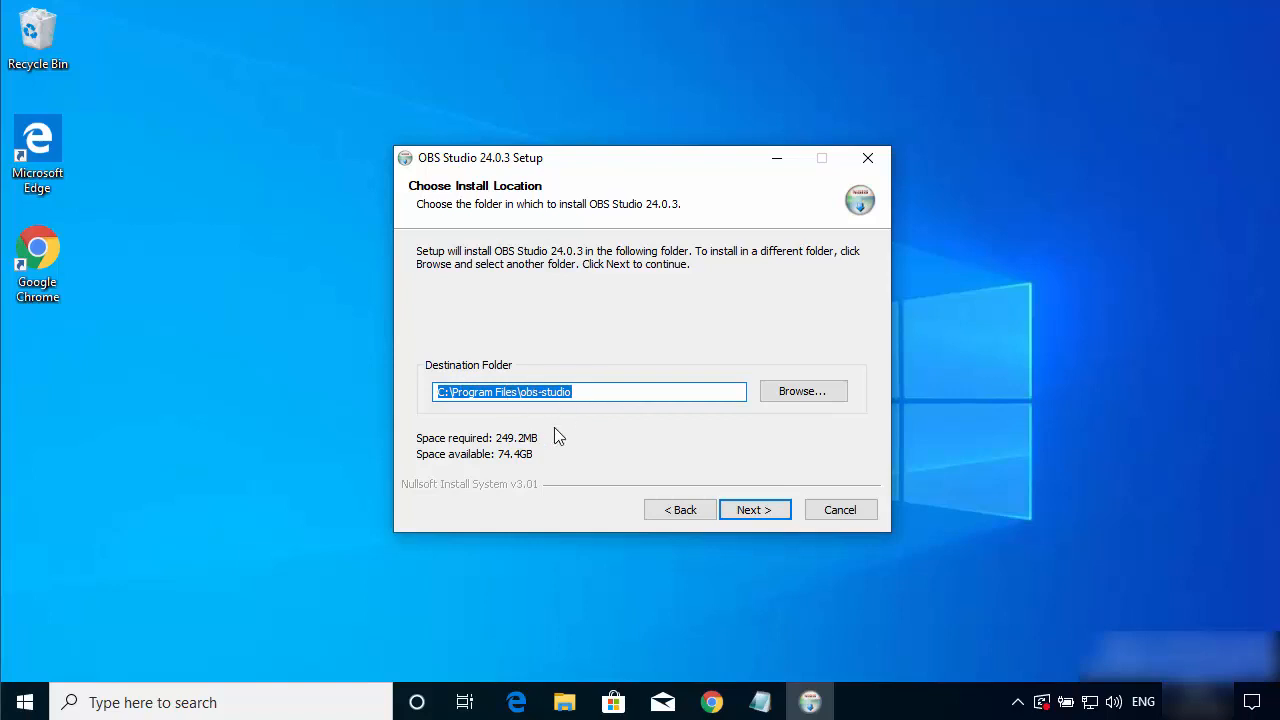
click(751, 512)
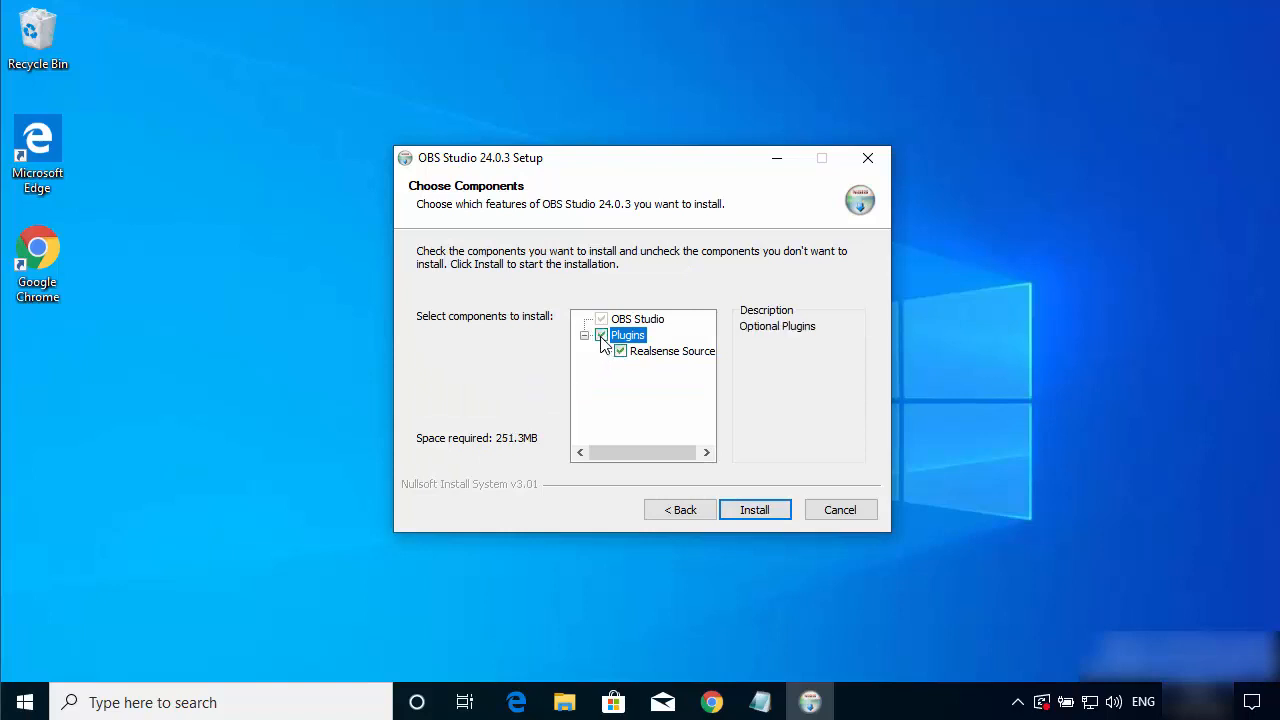
click(748, 509)
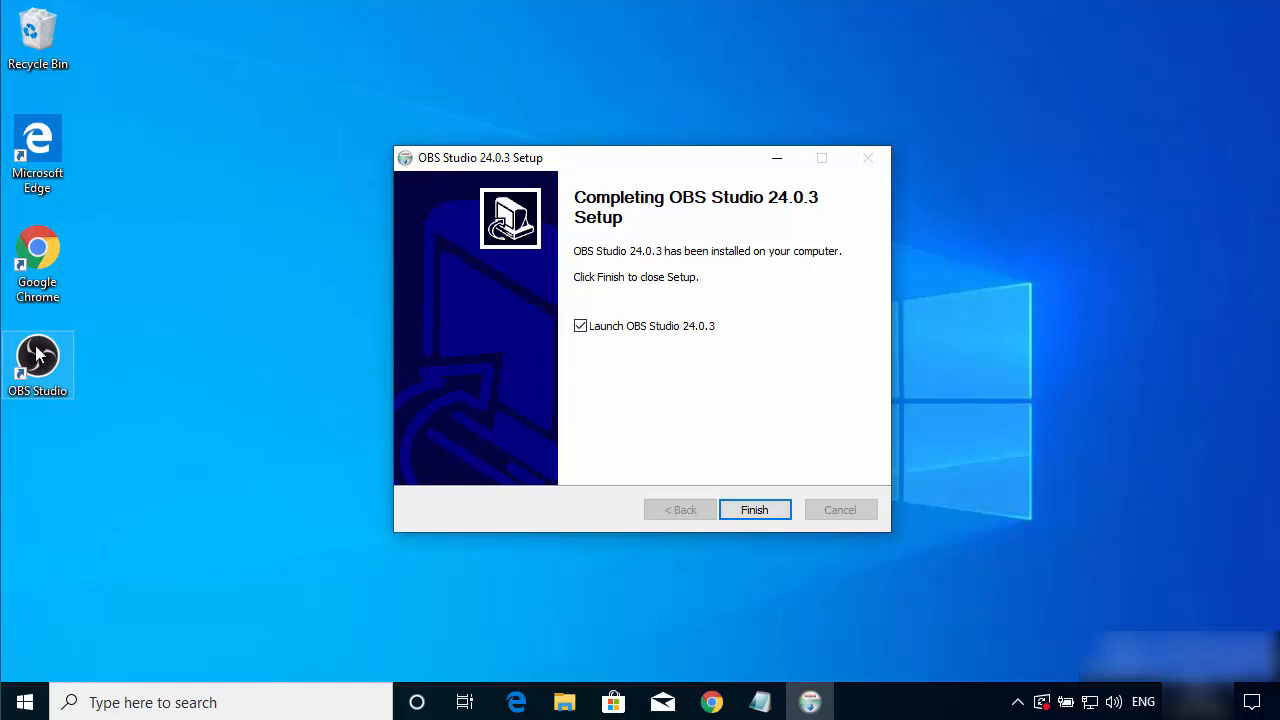
click(752, 511)
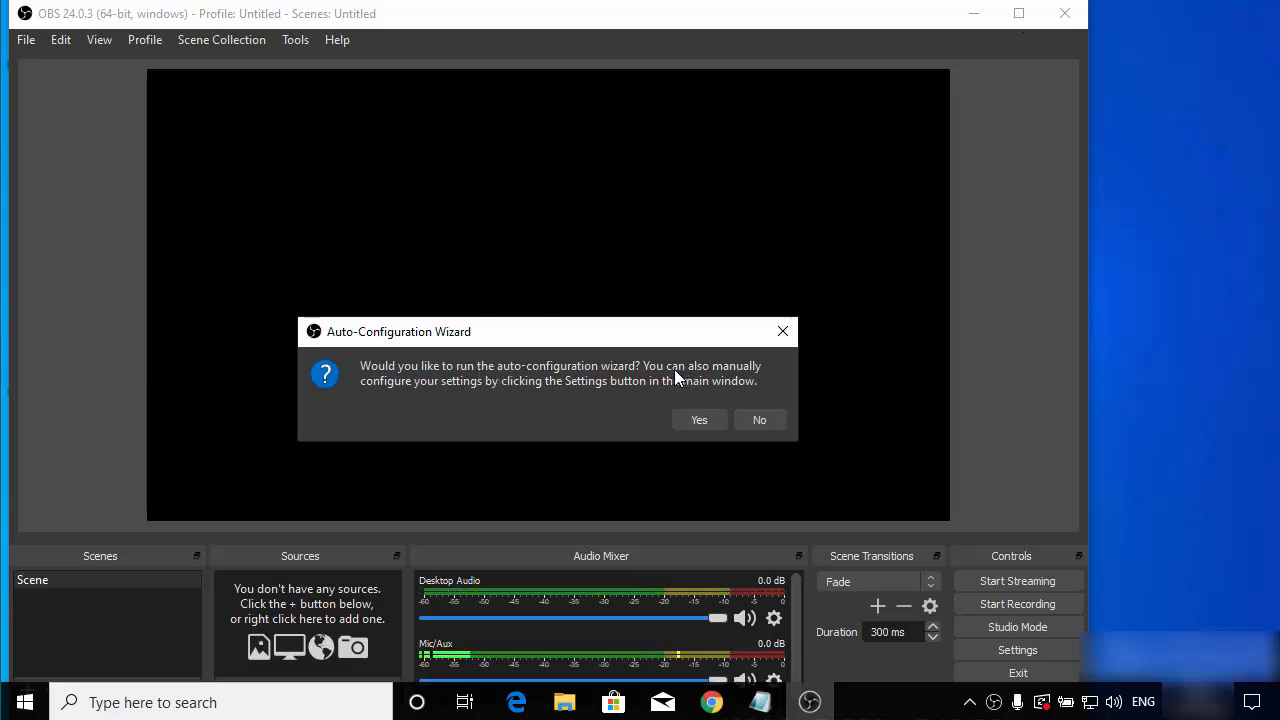
Run the Auto-Configuration Wizard optimized just for recording, using the current 1284x724 canvas resolution, and apply the suggested settings.
click(697, 420)
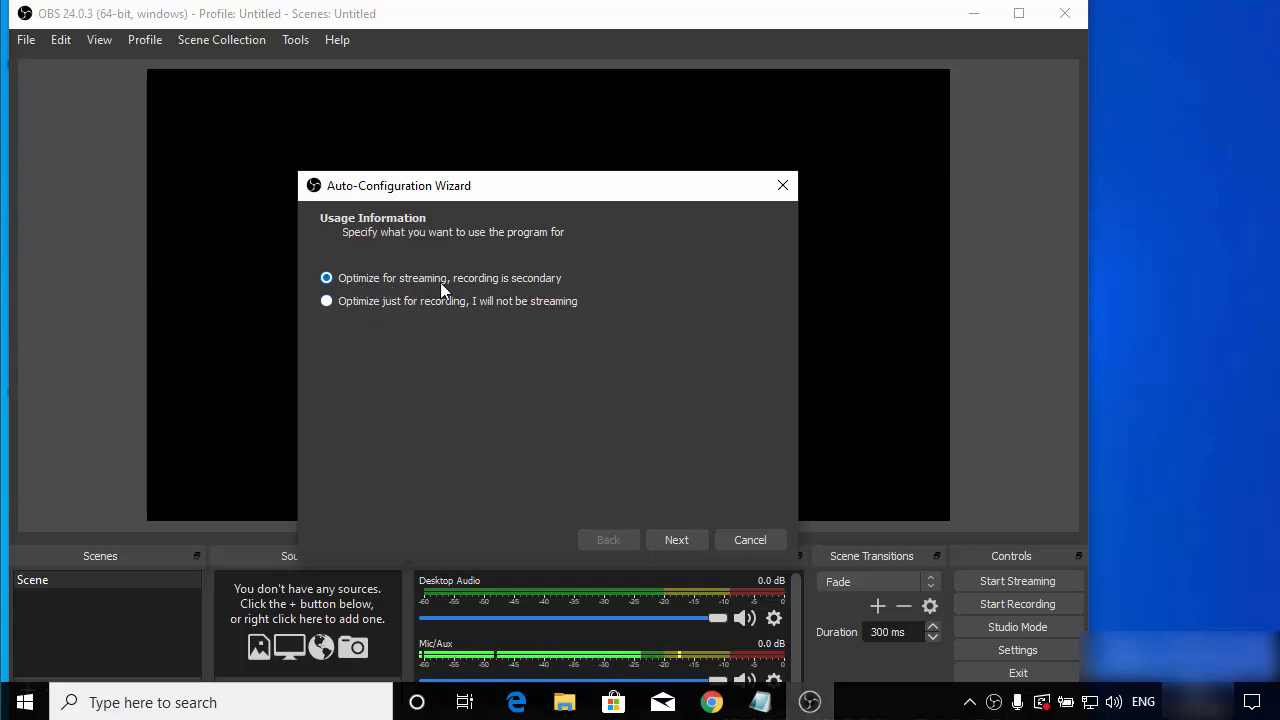
click(327, 304)
click(668, 537)
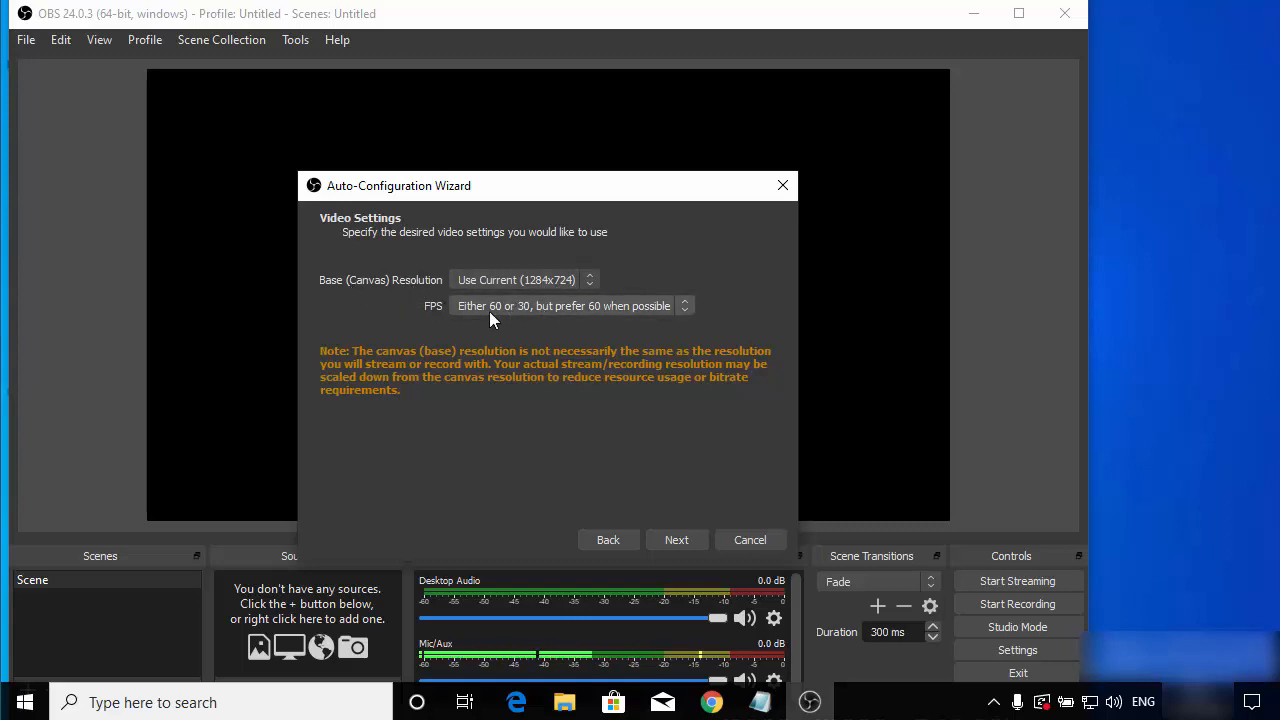
click(495, 282)
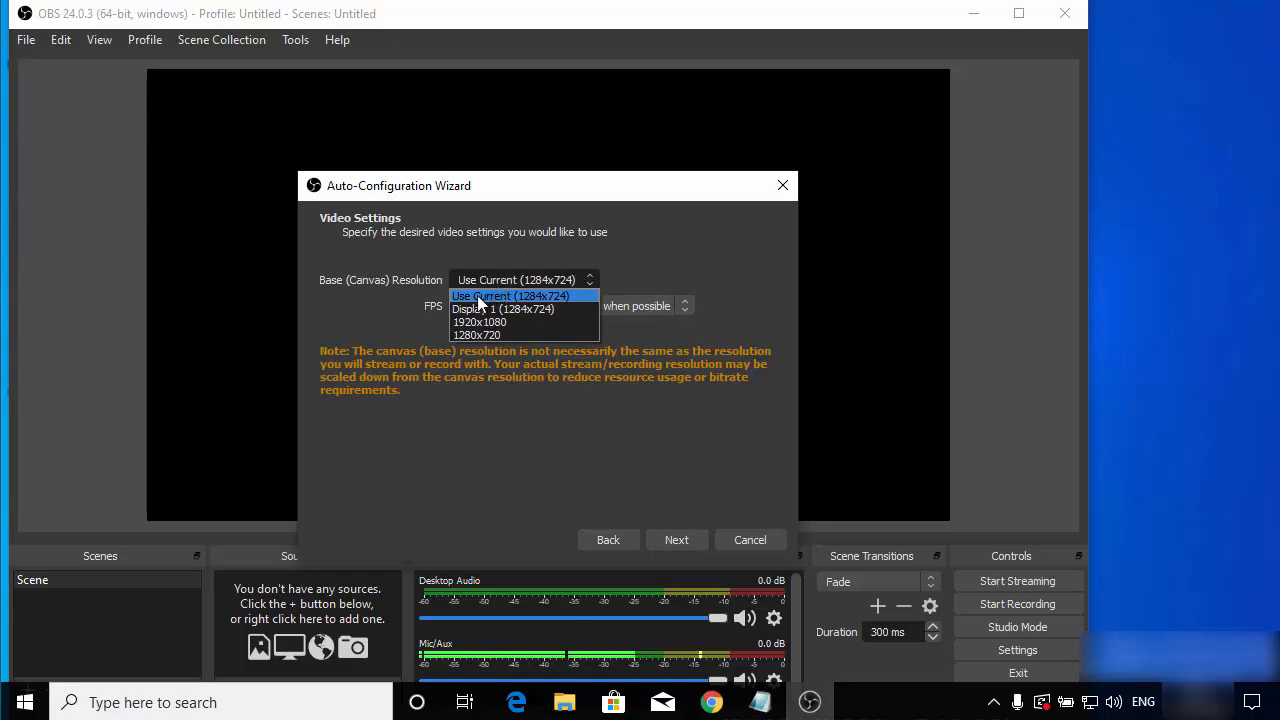
click(491, 297)
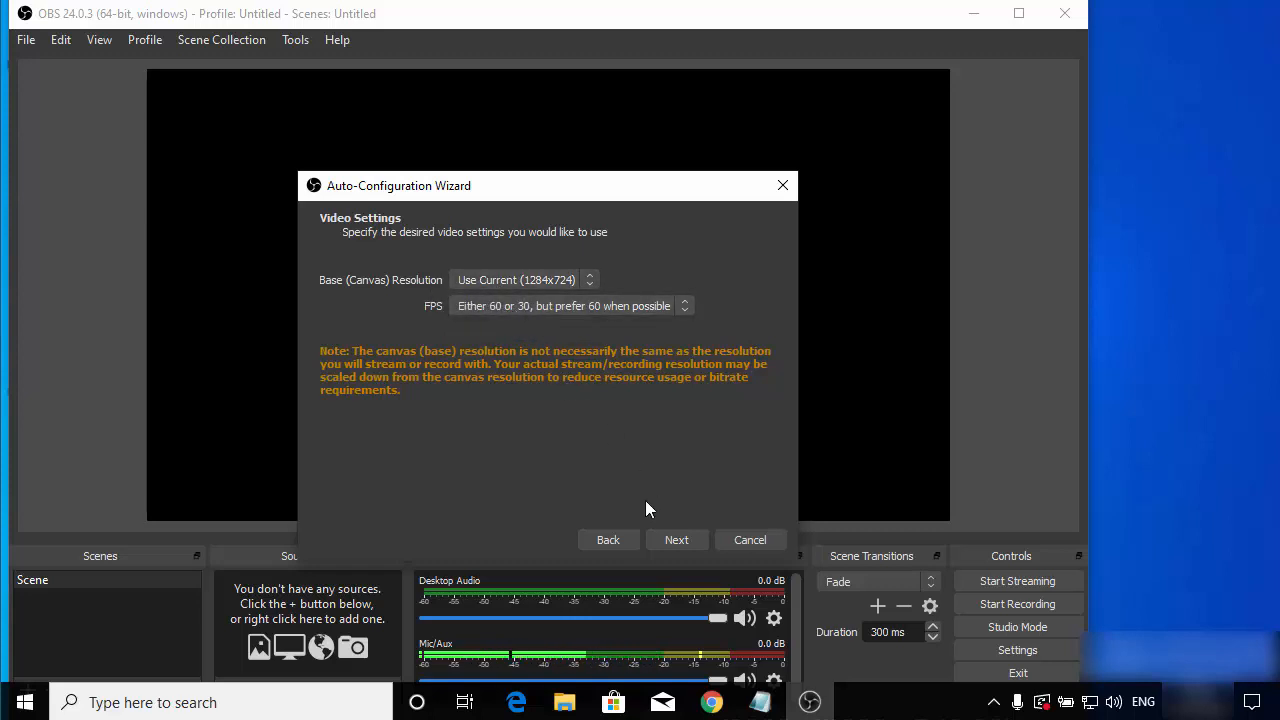
click(670, 541)
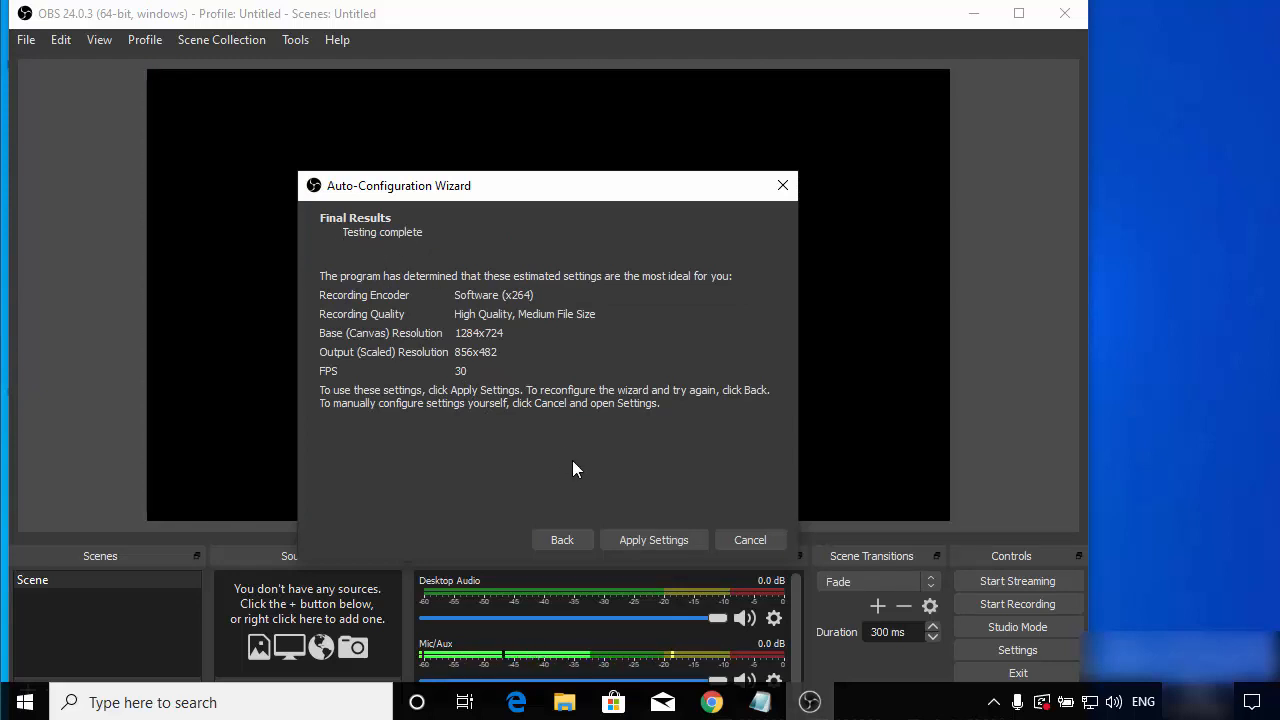
click(645, 541)
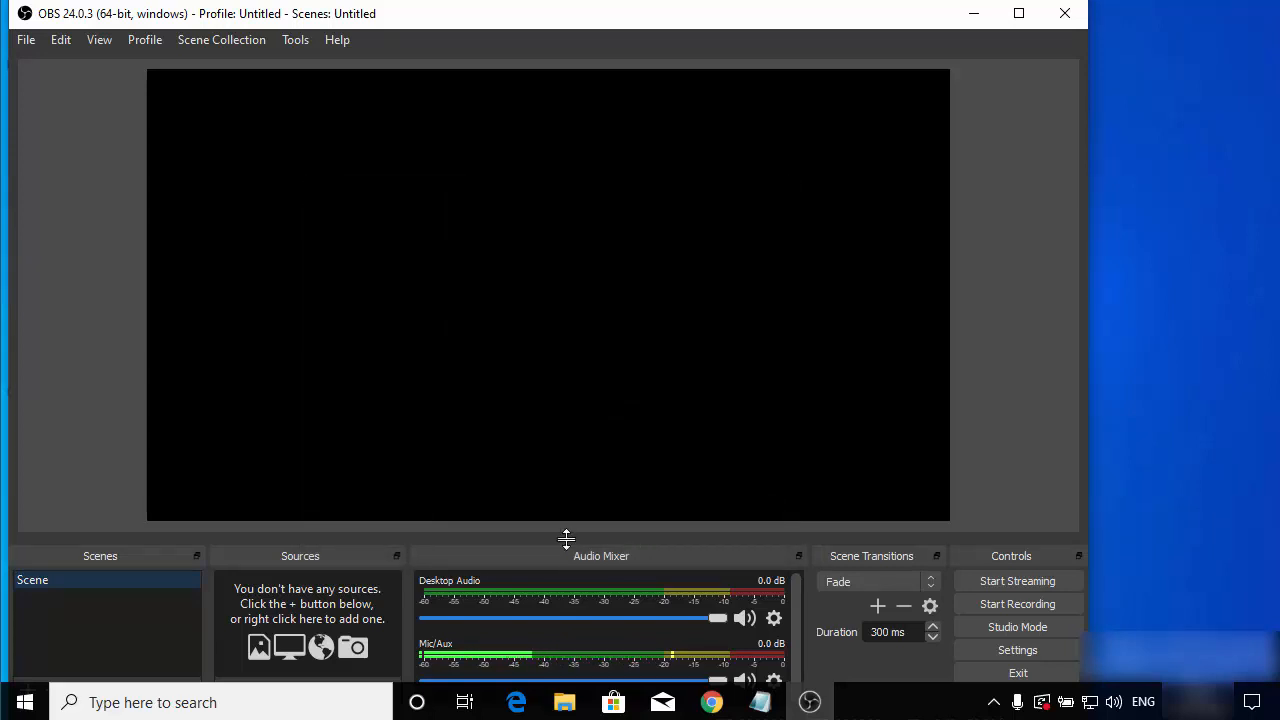
Maximize the OBS window and add a new visible Display Capture source to the scene, using Display 1 with Capture Cursor enabled.
click(1019, 13)
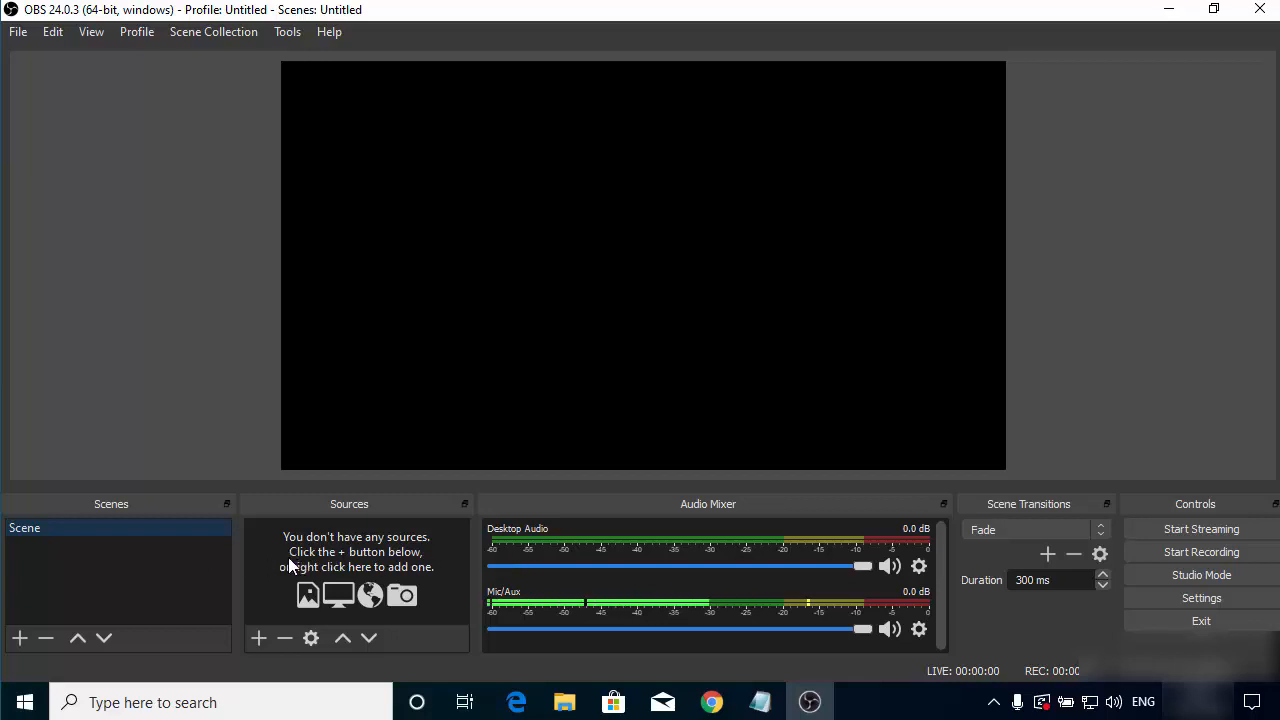
click(309, 526)
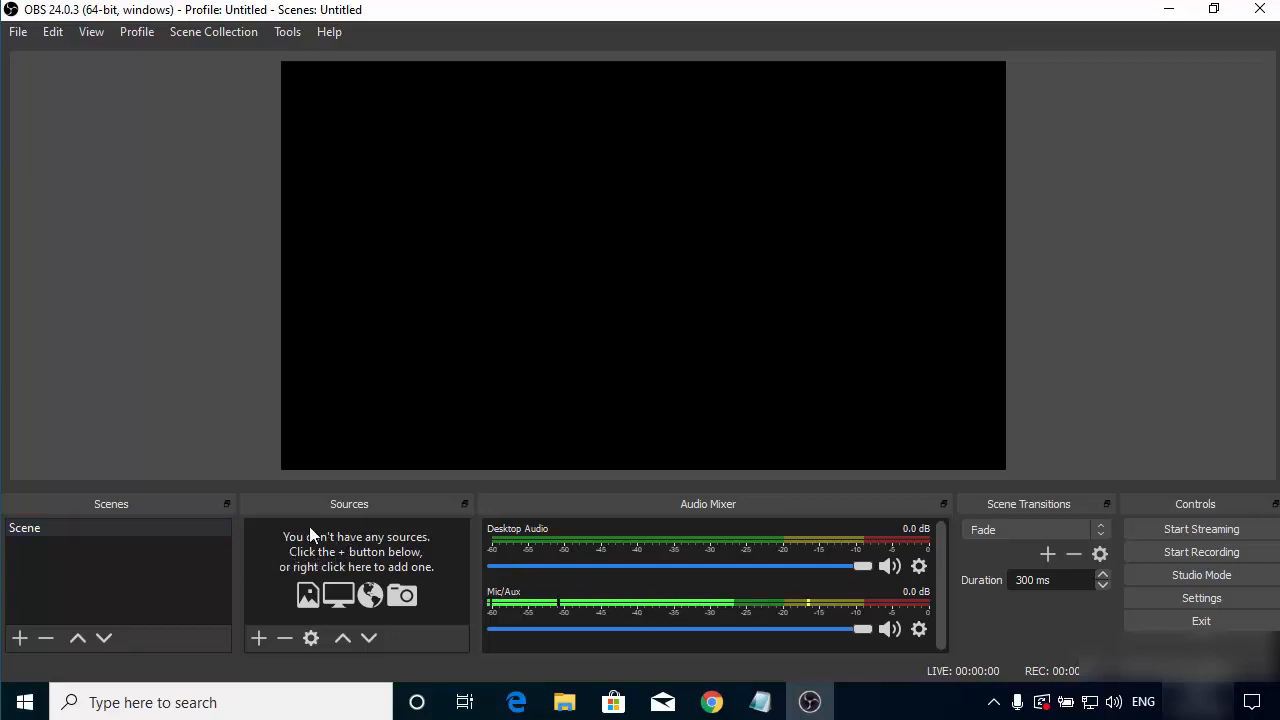
right_click(345, 538)
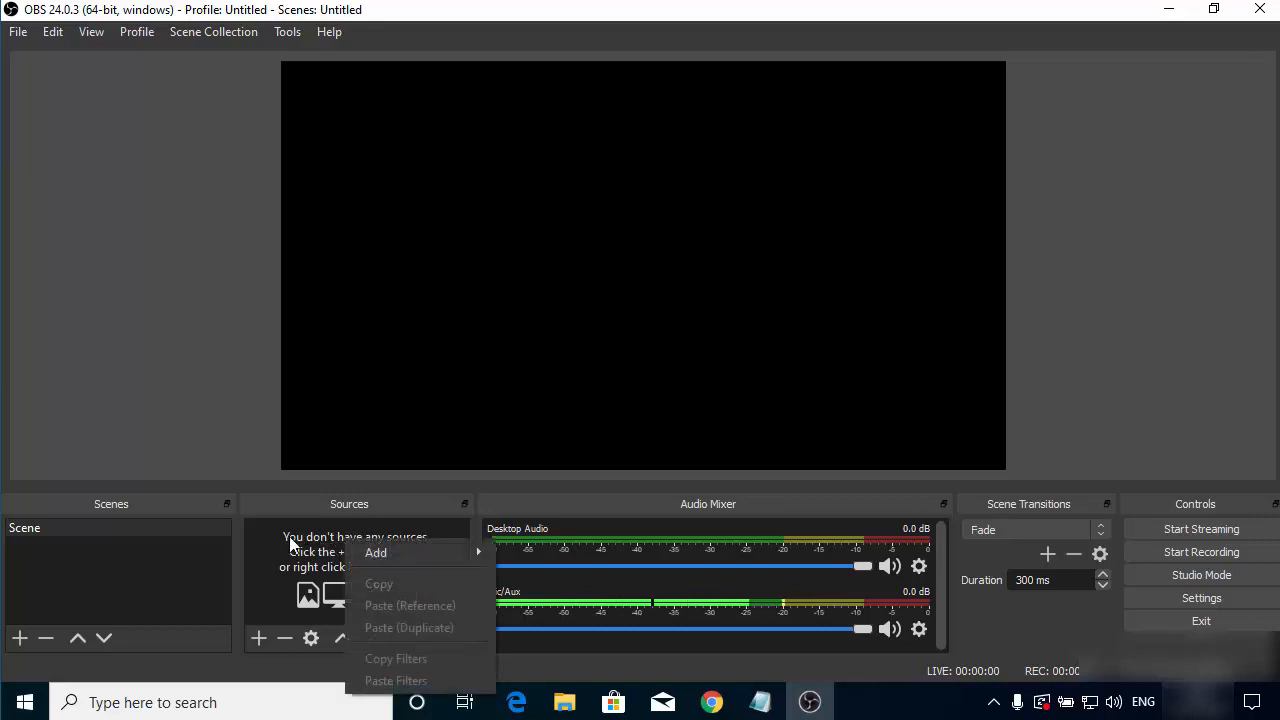
click(329, 540)
right_click(344, 539)
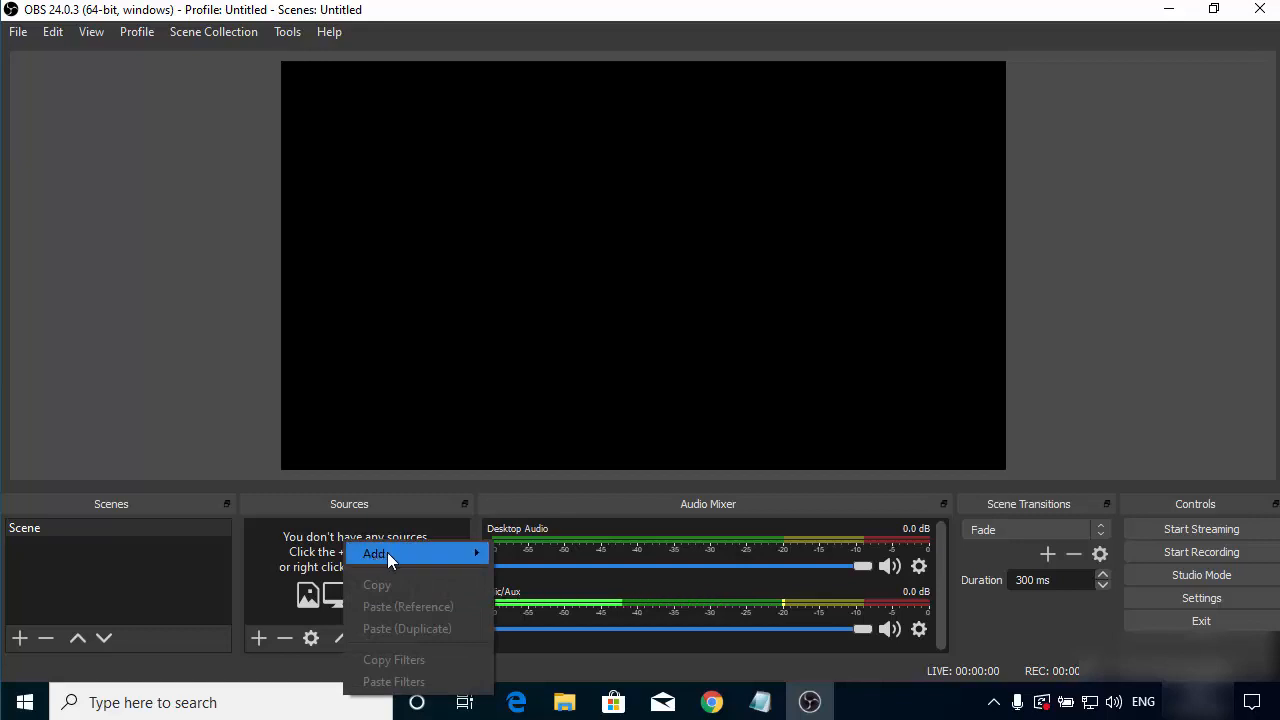
mouse_move(388, 552)
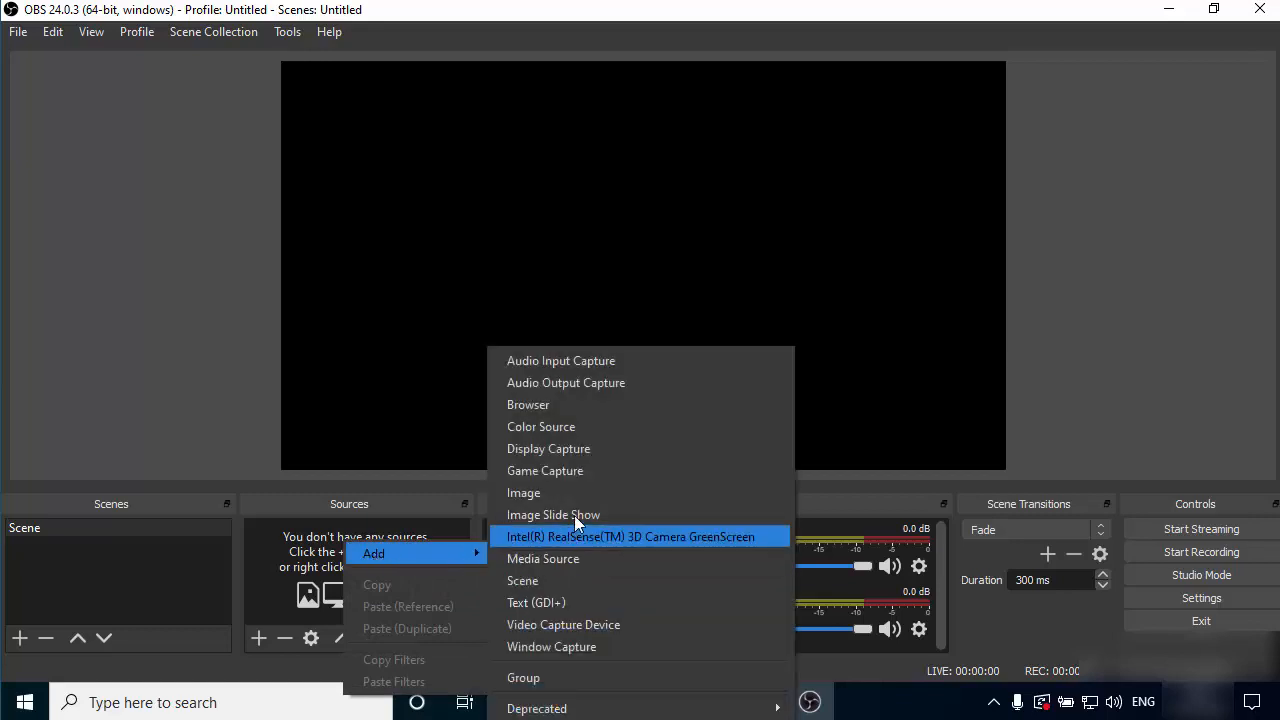
click(581, 450)
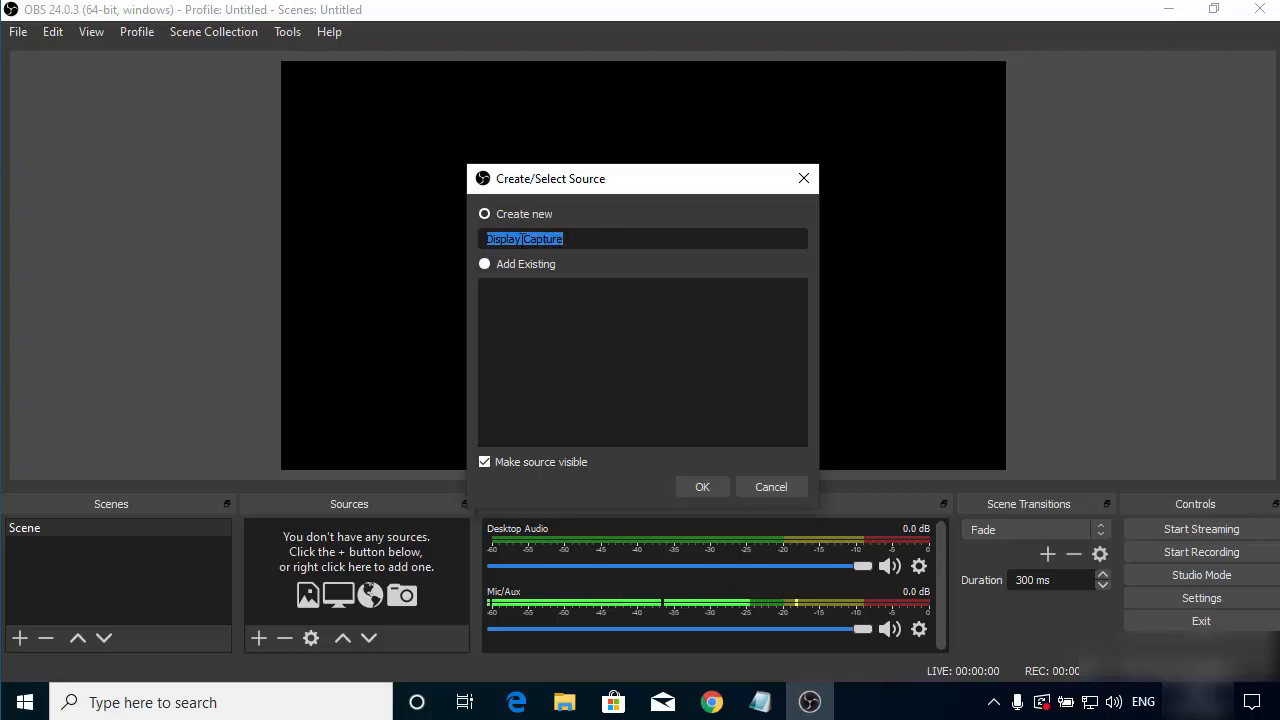
click(582, 238)
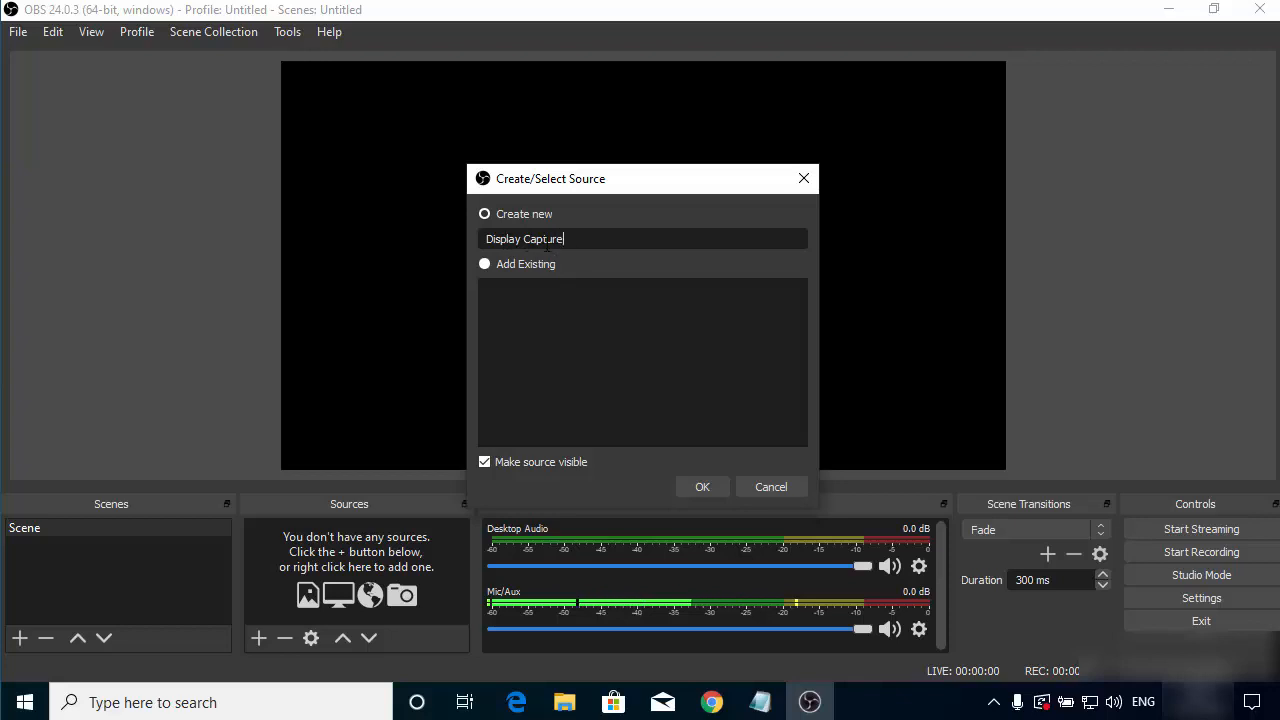
click(704, 487)
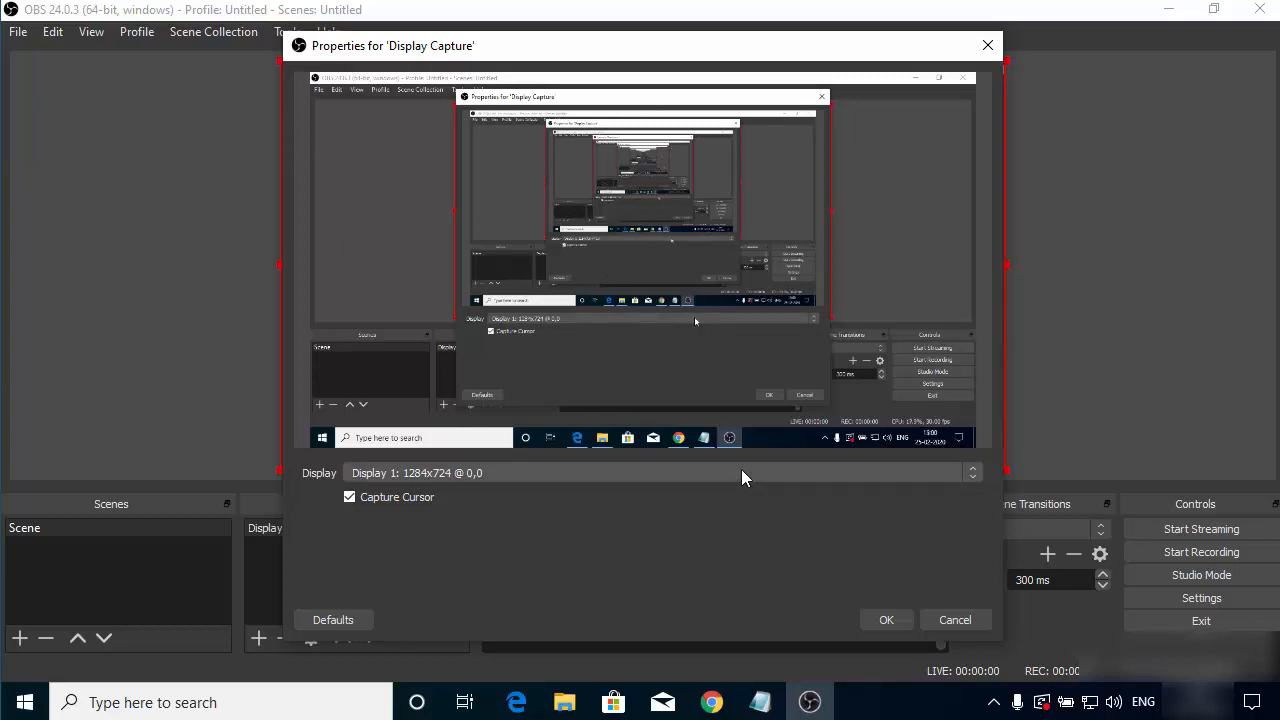
click(422, 480)
click(415, 489)
click(883, 619)
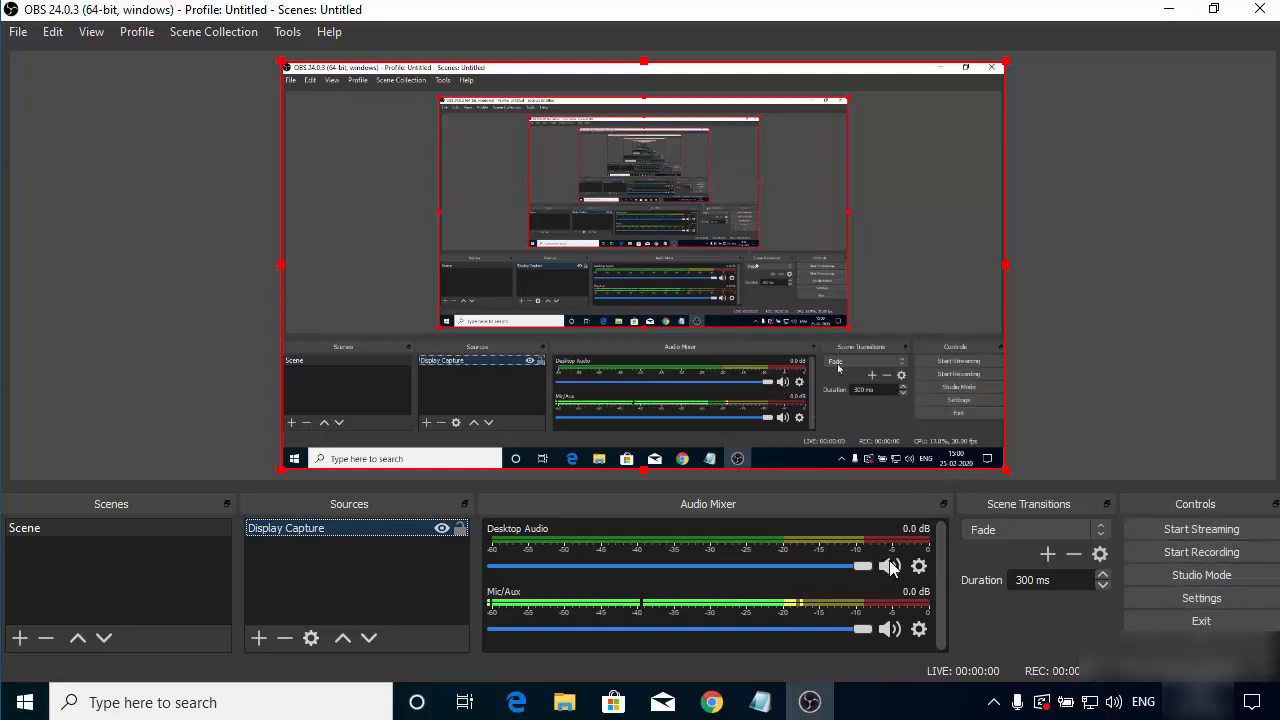
In the output settings, switch the output mode to Advanced and choose Standard as the recording type.
click(1153, 598)
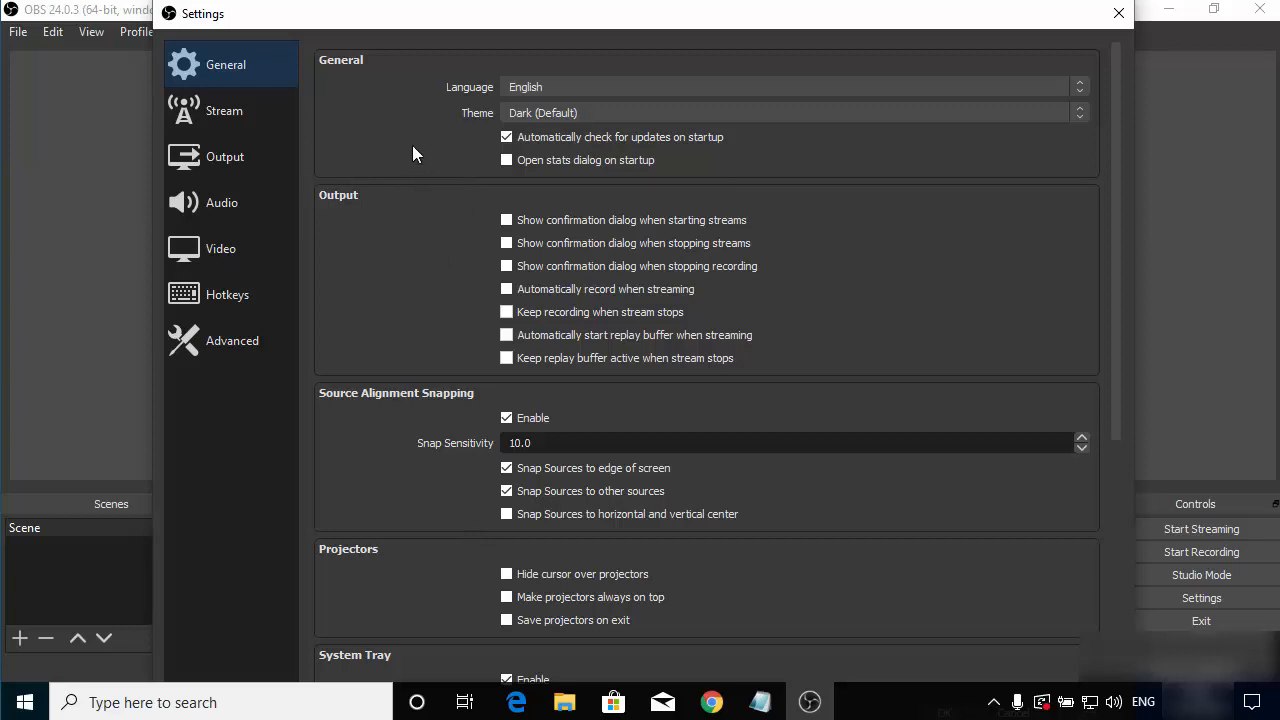
click(220, 160)
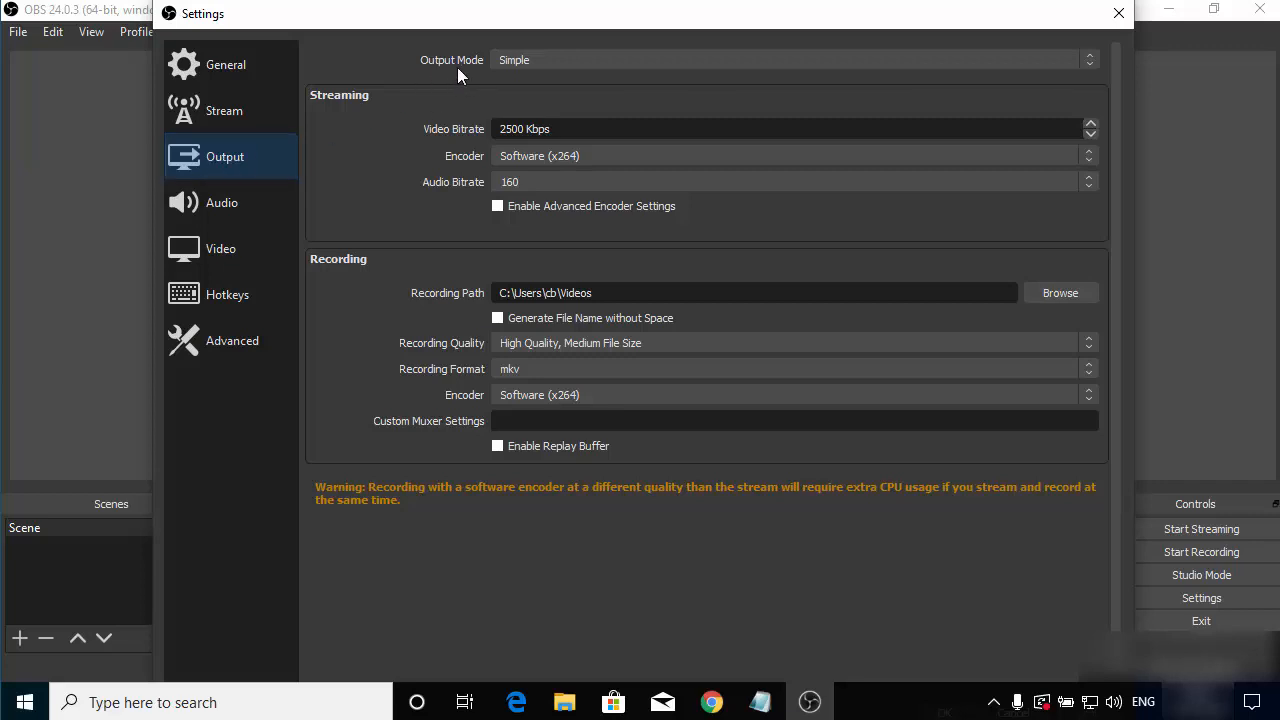
click(557, 61)
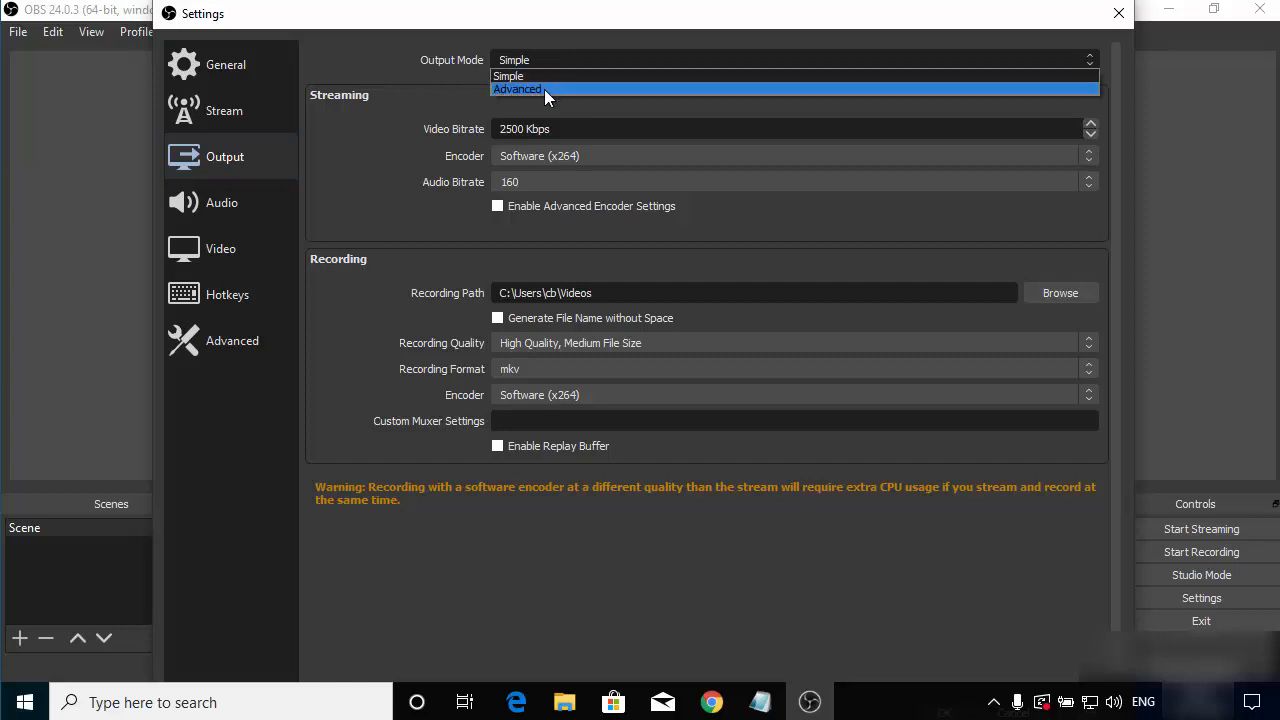
click(544, 89)
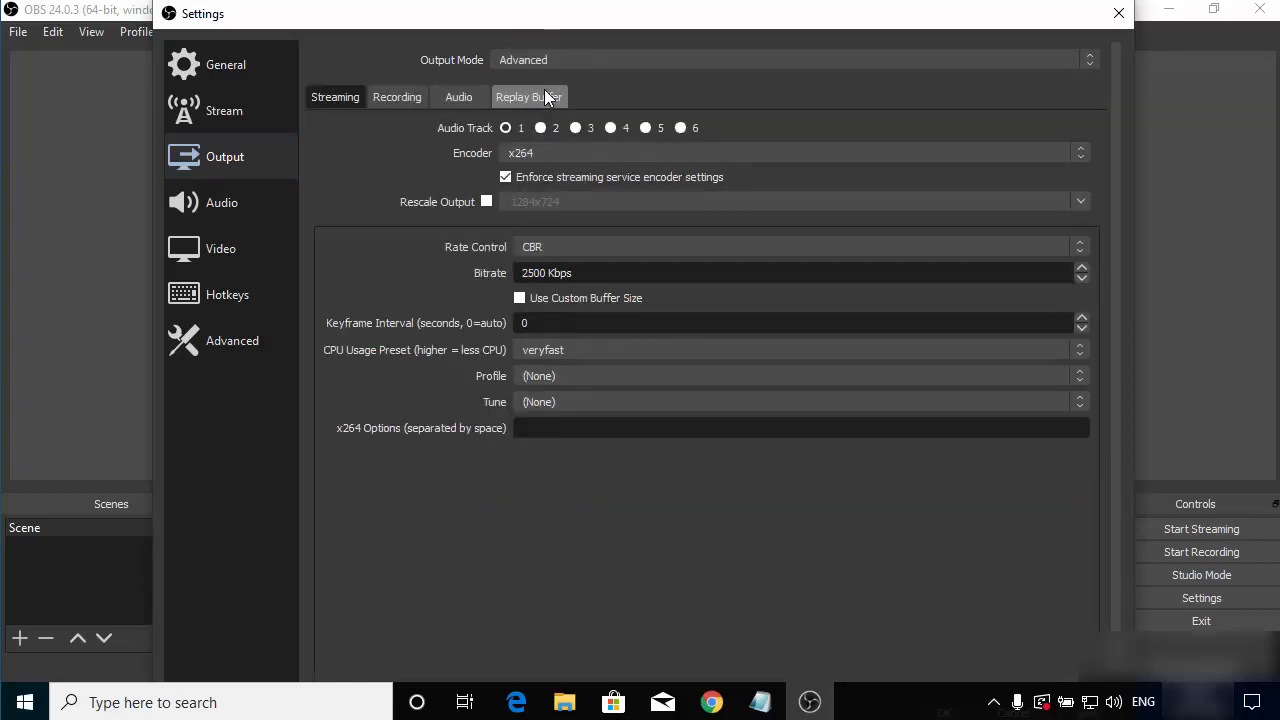
click(397, 103)
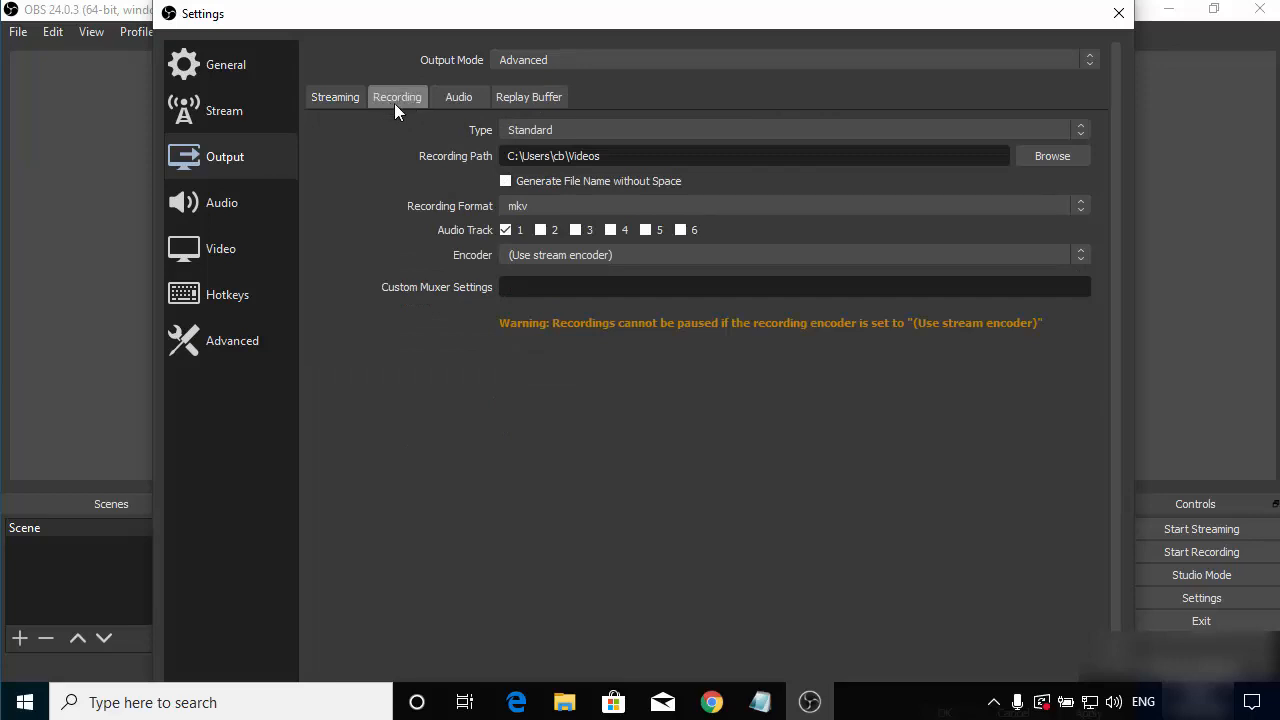
click(566, 131)
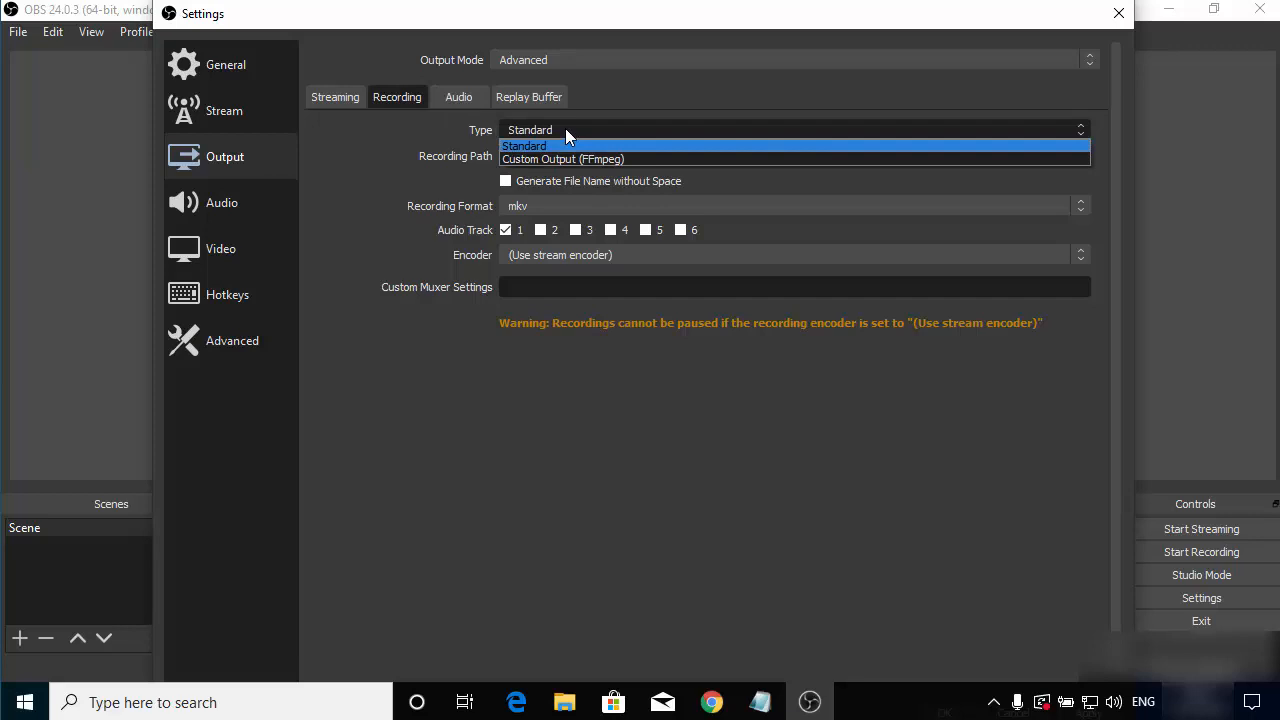
click(540, 150)
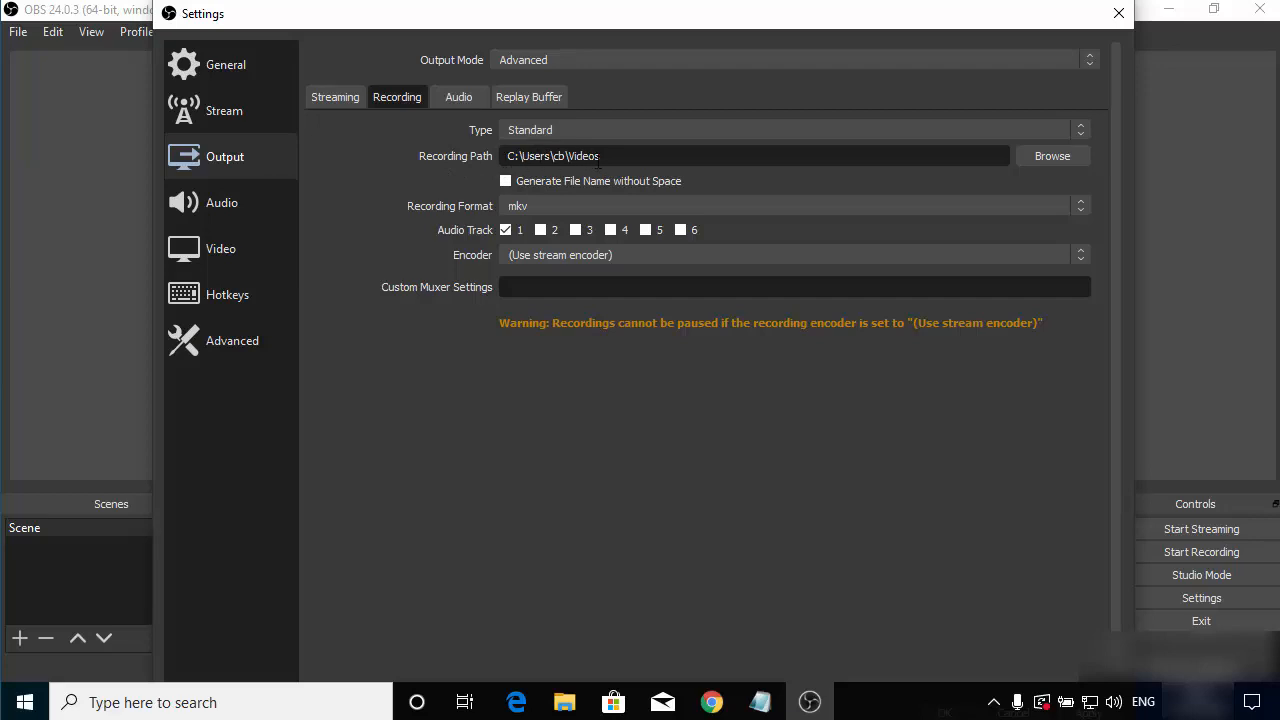
Keep the Videos recording folder, enable Generate File Name without Space, and set the recording format to mp4 with the x264 encoder.
click(1057, 157)
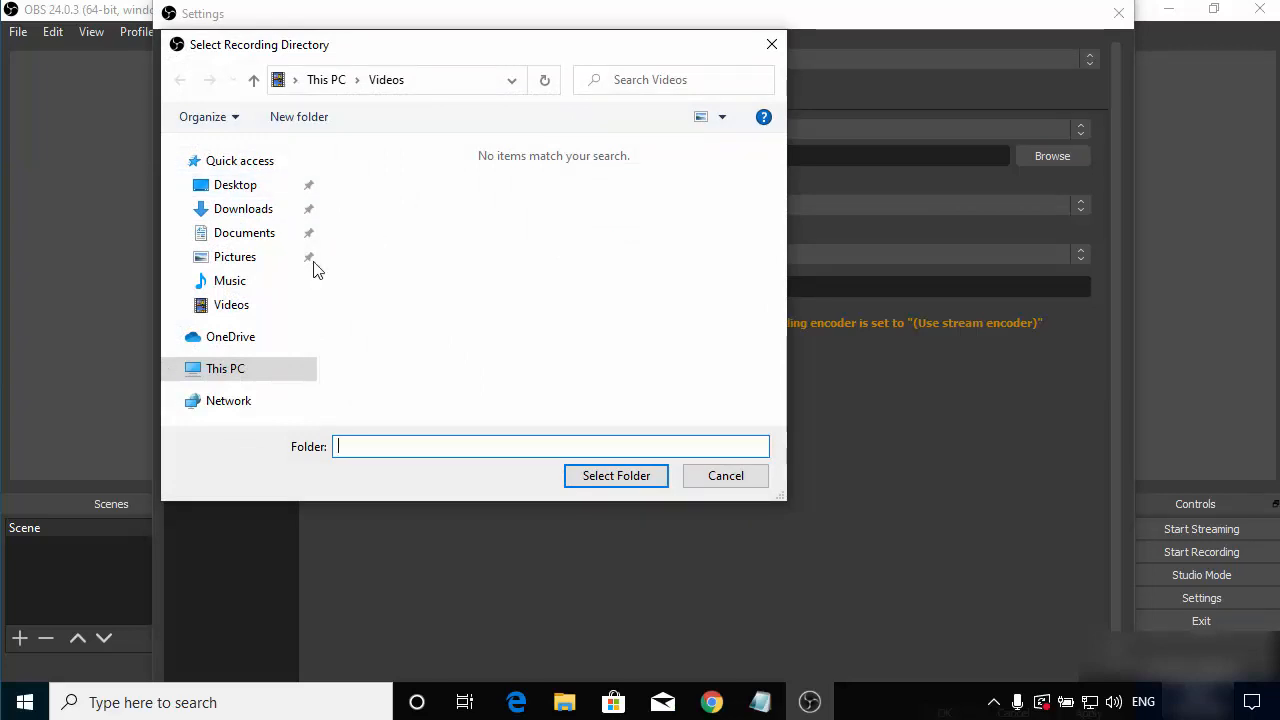
click(693, 482)
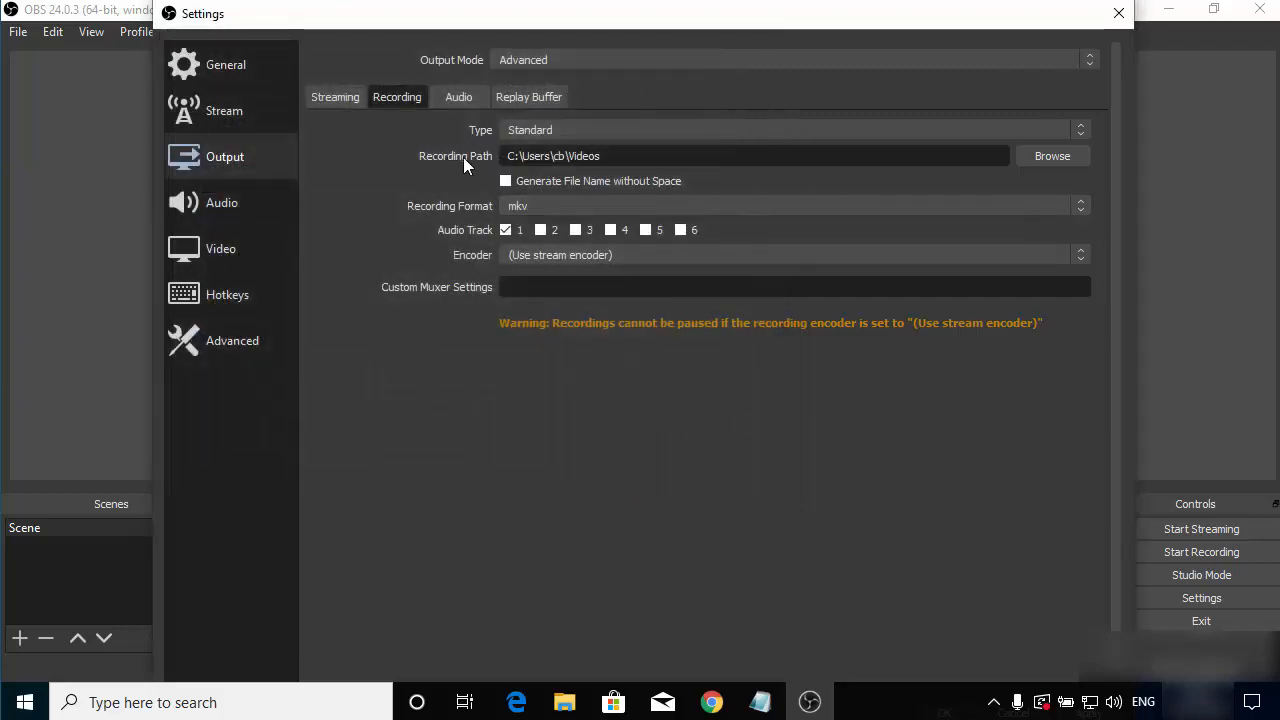
click(456, 182)
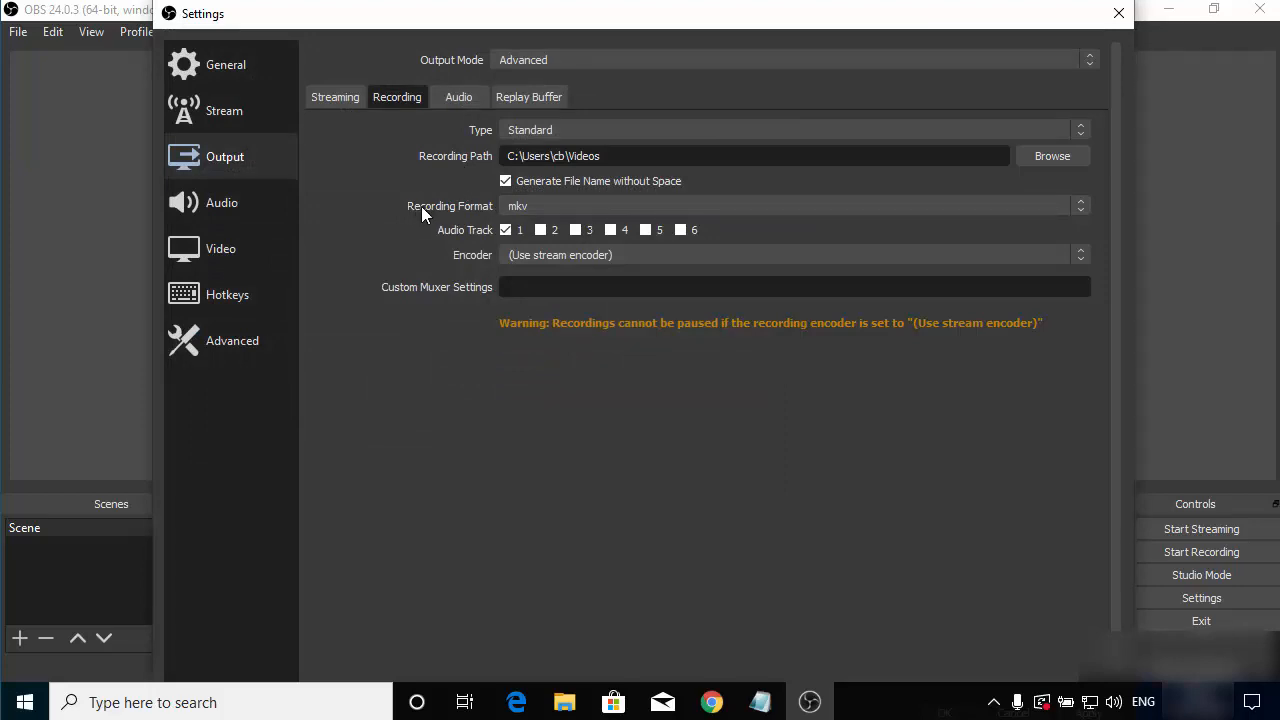
click(522, 210)
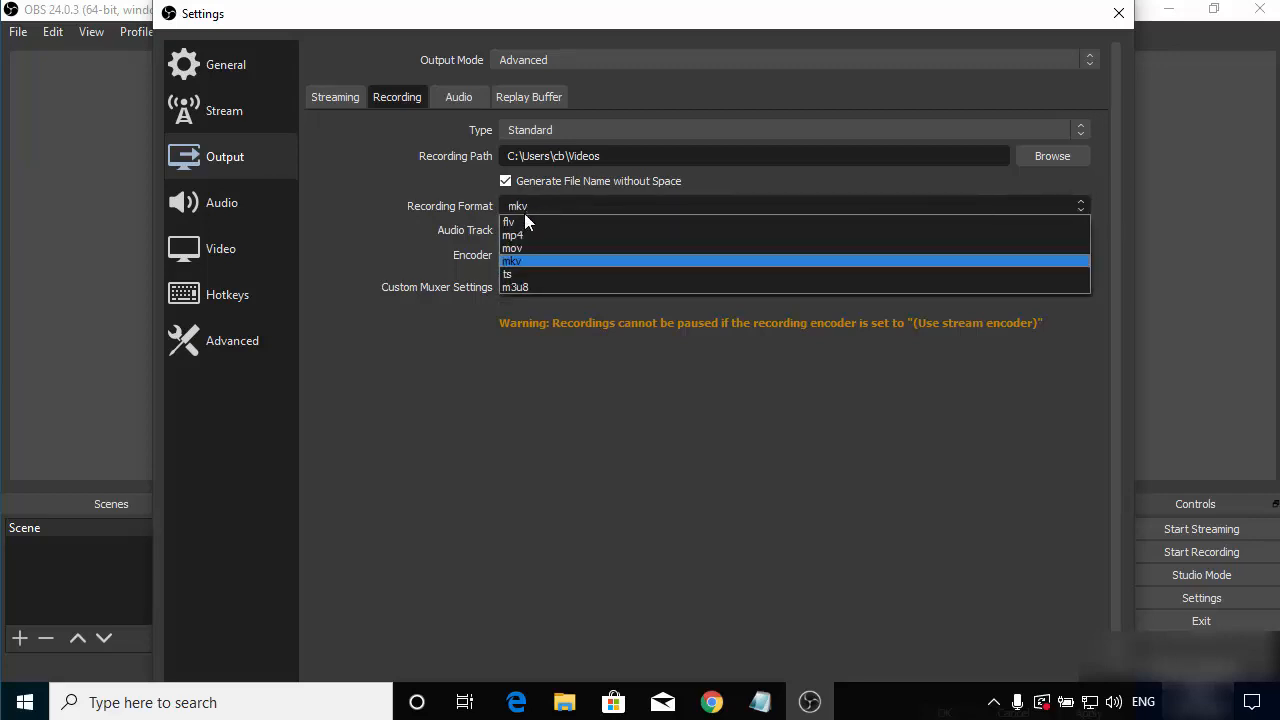
click(521, 234)
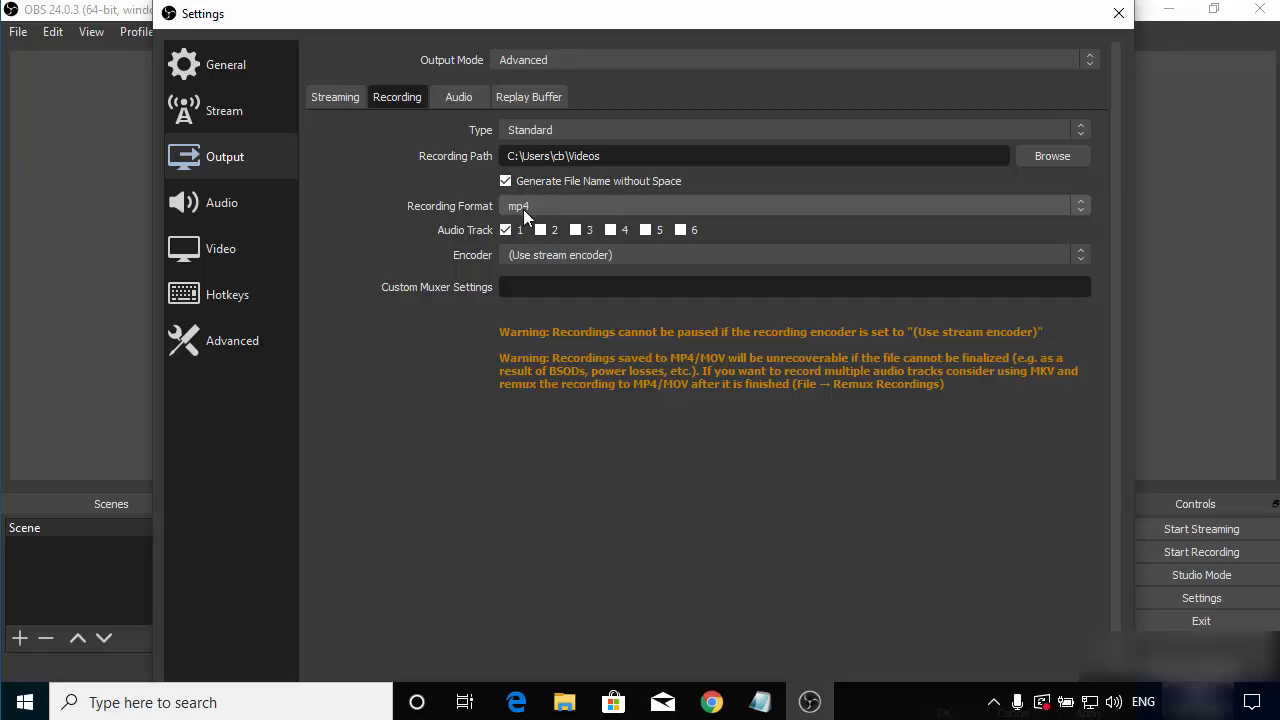
click(549, 256)
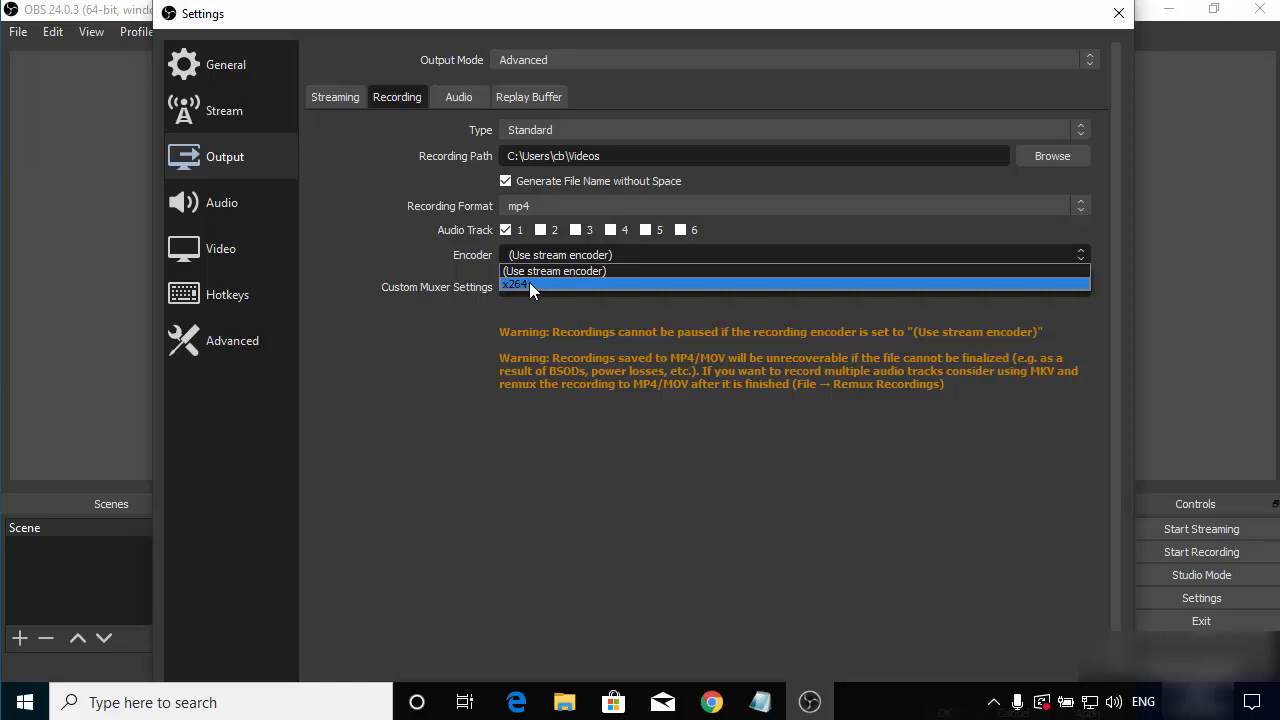
click(529, 285)
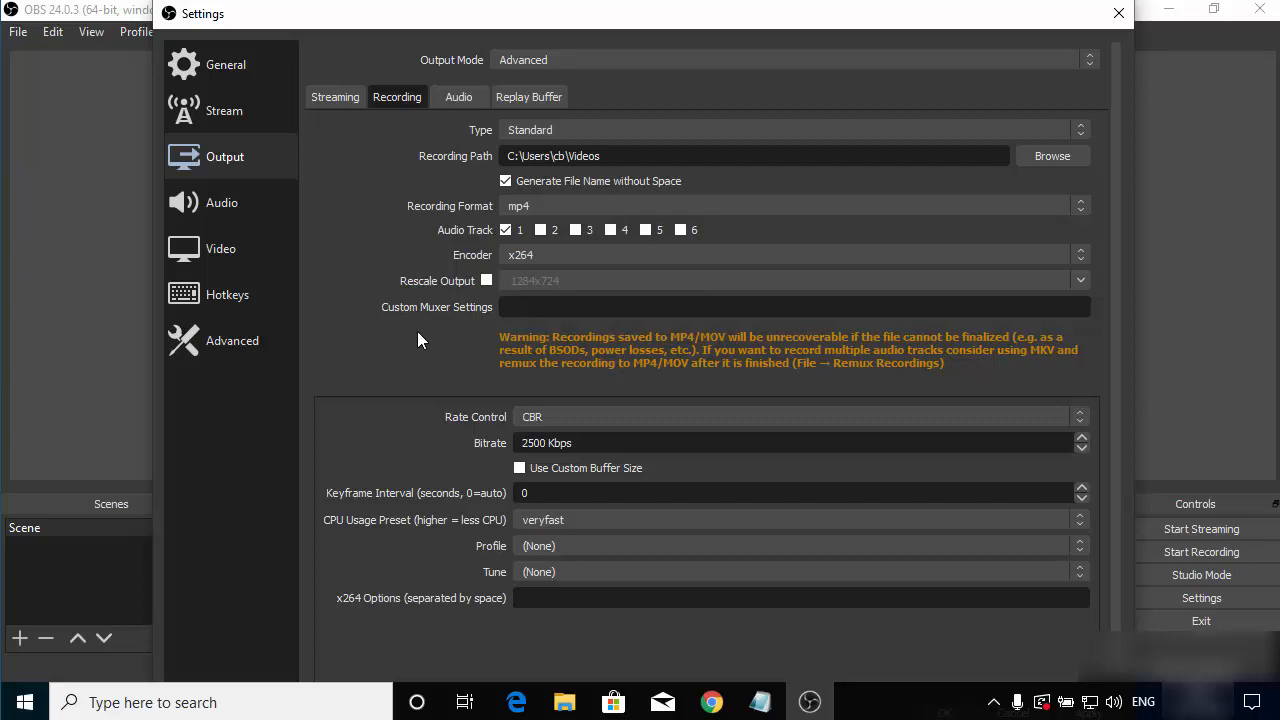
scroll(417, 341, down, 1)
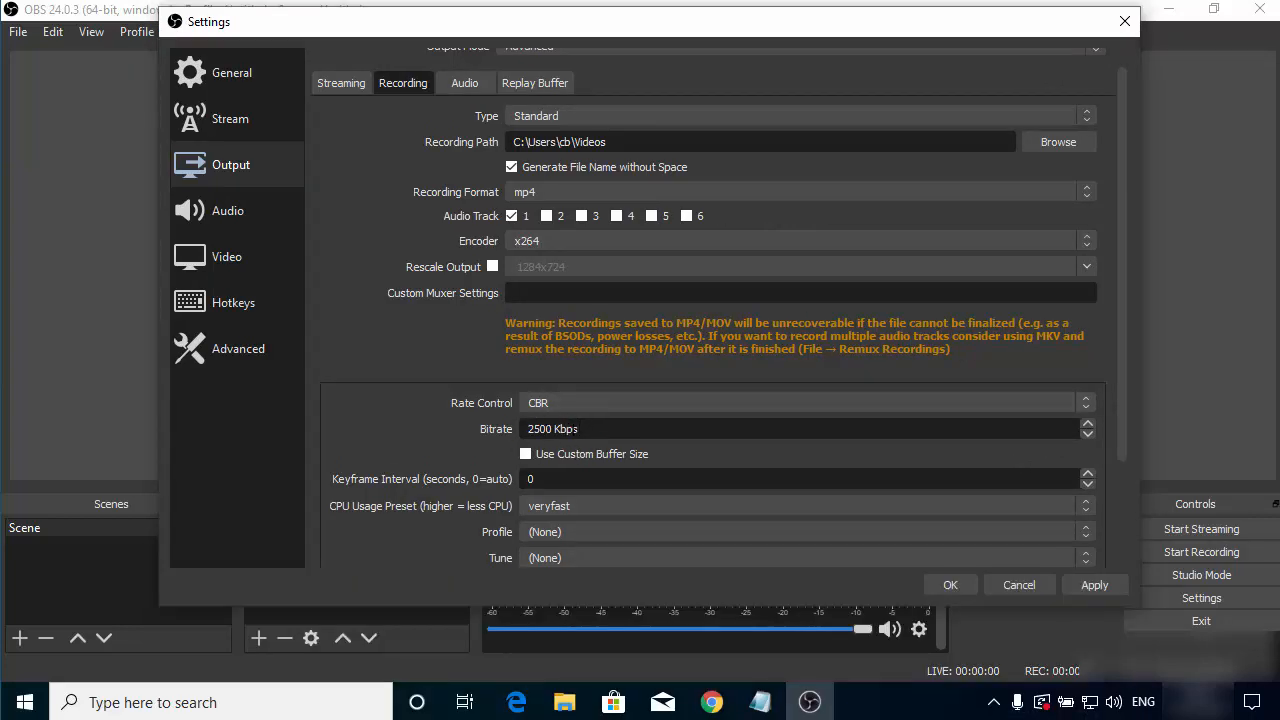
In the audio settings, choose a 44.1khz sample rate and set Mic/Auxiliary Audio to Microphone (High Definition Audio Device).
click(237, 214)
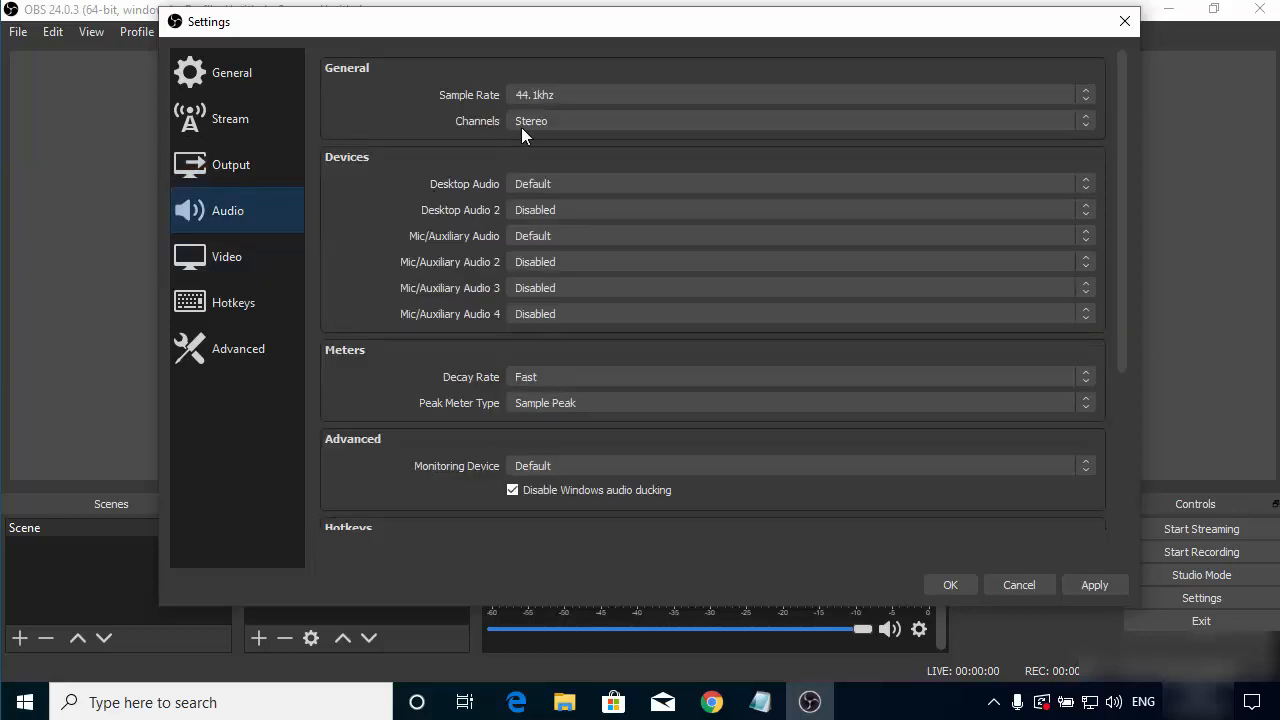
click(533, 94)
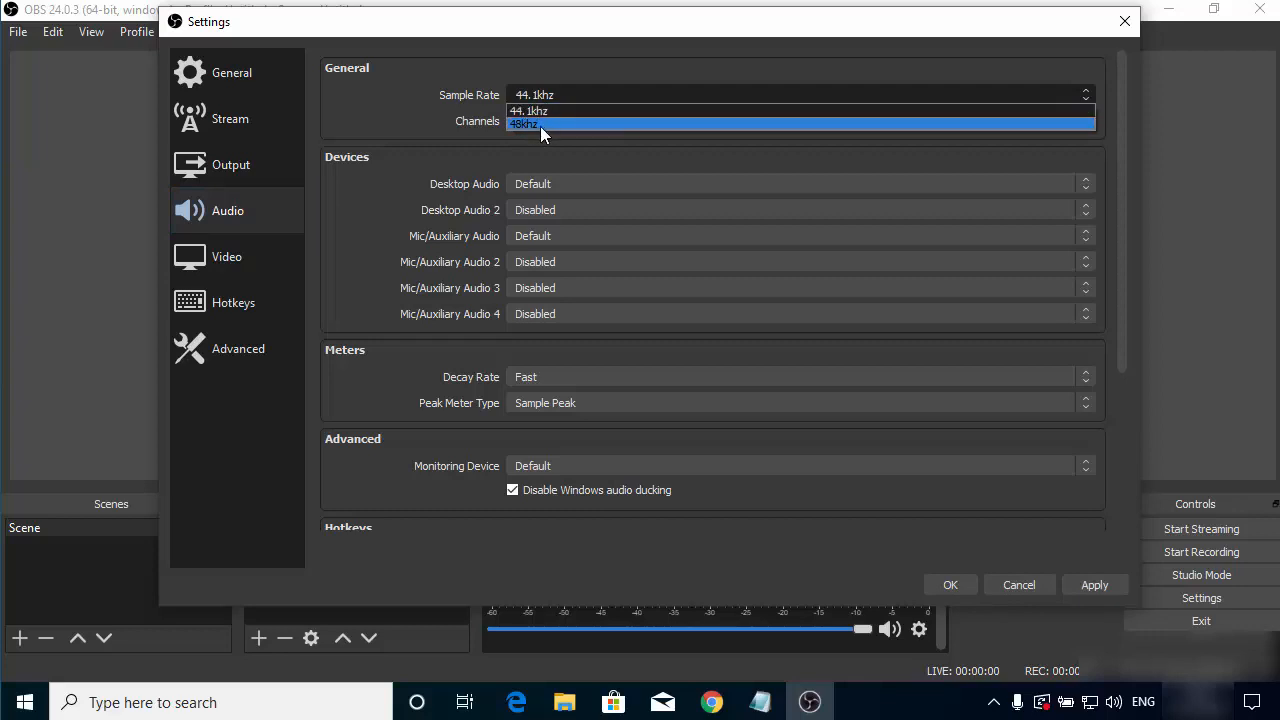
click(541, 110)
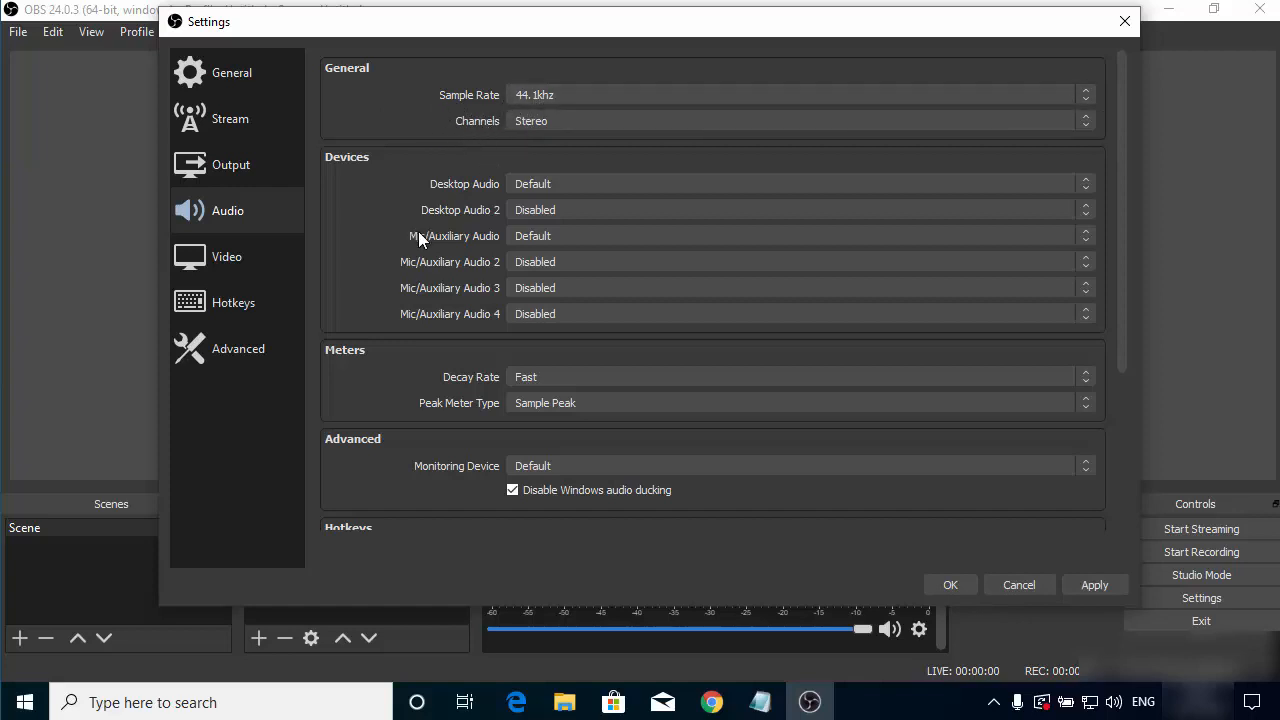
click(527, 237)
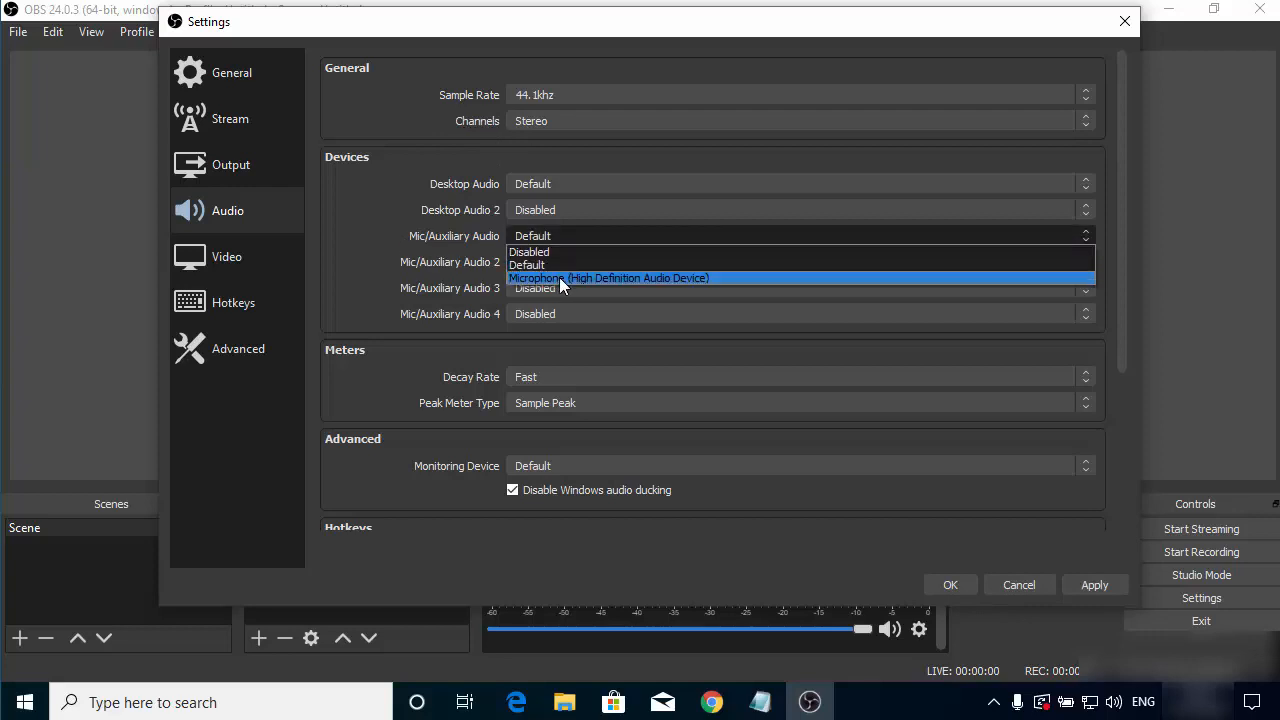
click(561, 277)
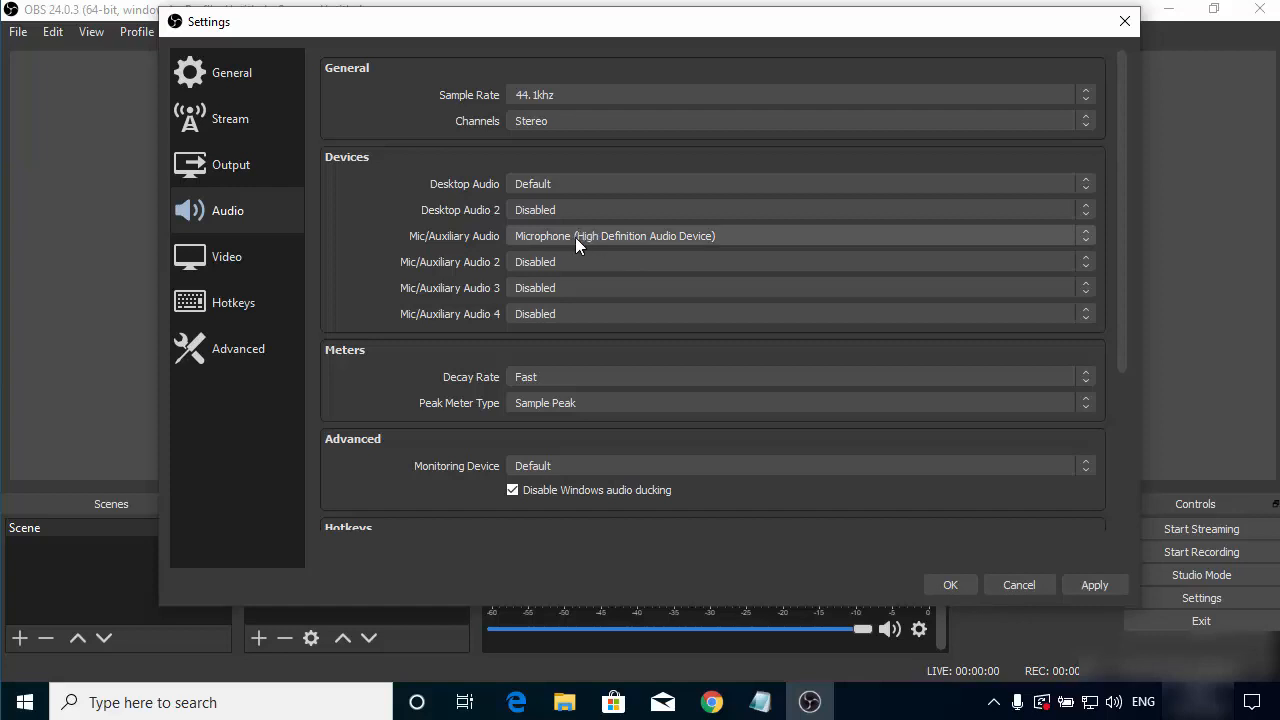
Keep the 1284x724 base canvas resolution in the video settings and save all the settings.
click(224, 262)
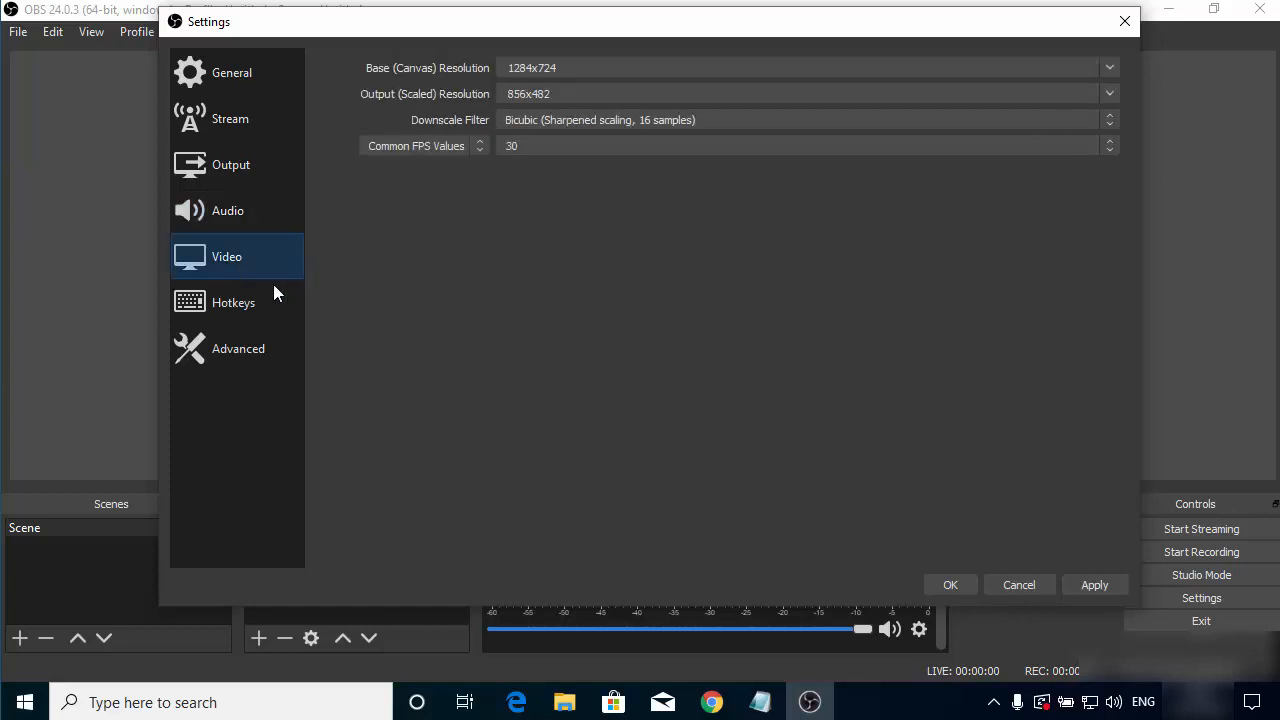
click(506, 72)
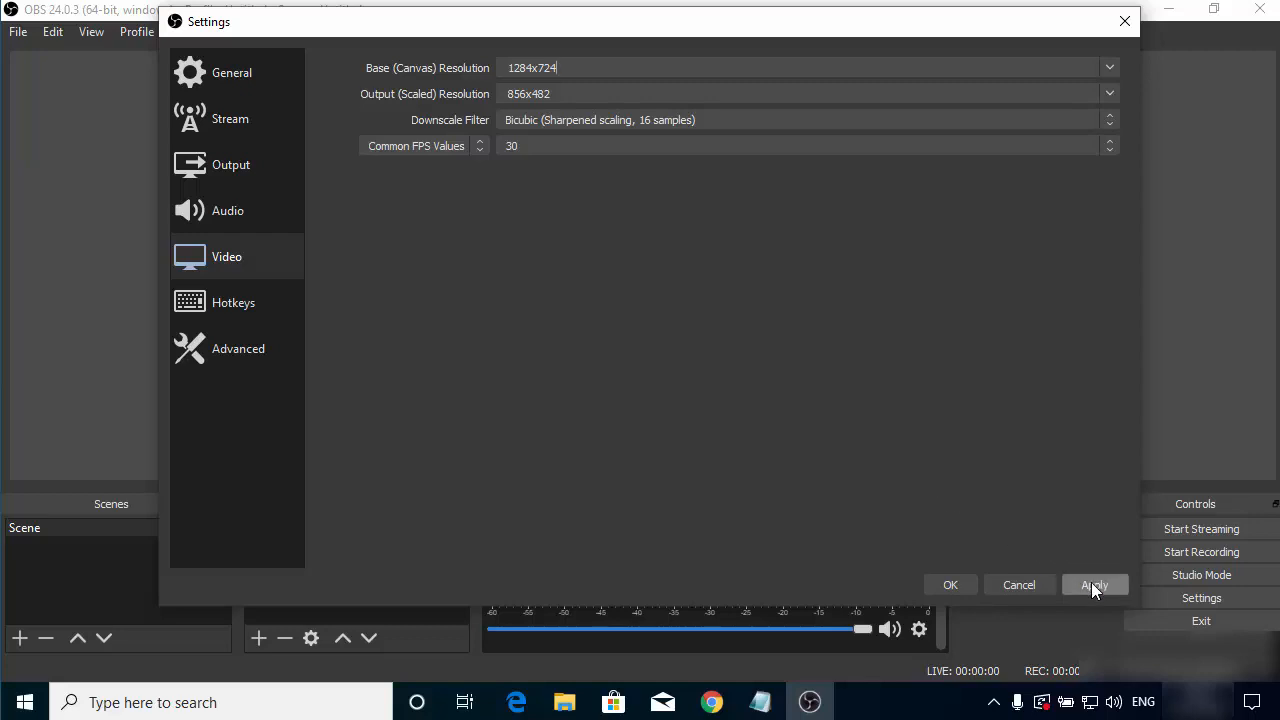
click(952, 585)
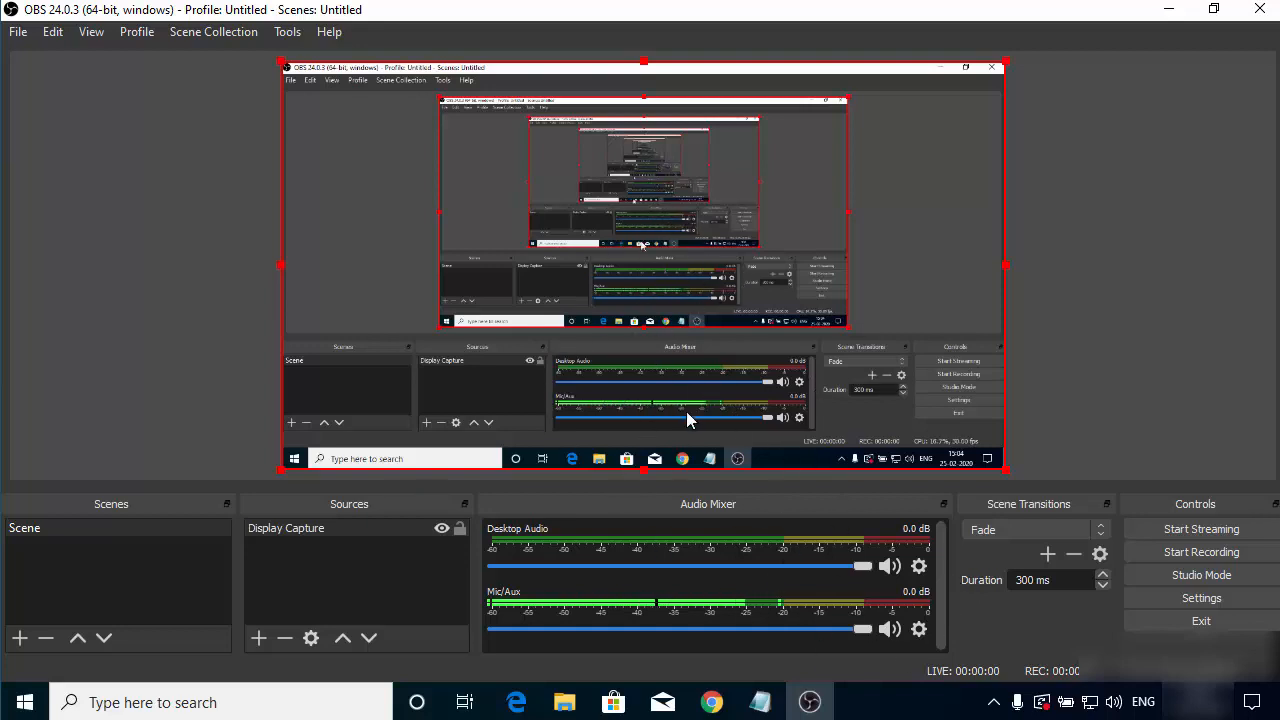
Start recording, minimize the OBS window, and bring up the Downloads folder window in File Explorer.
click(1162, 550)
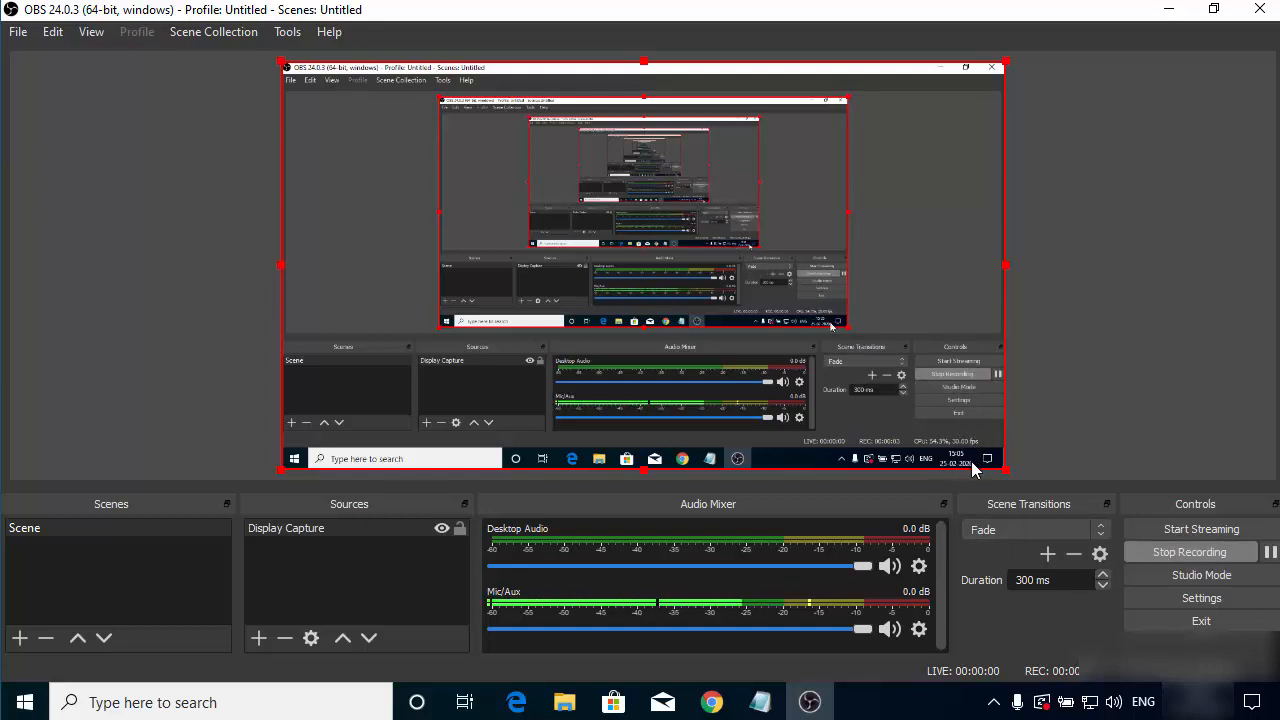
click(1163, 12)
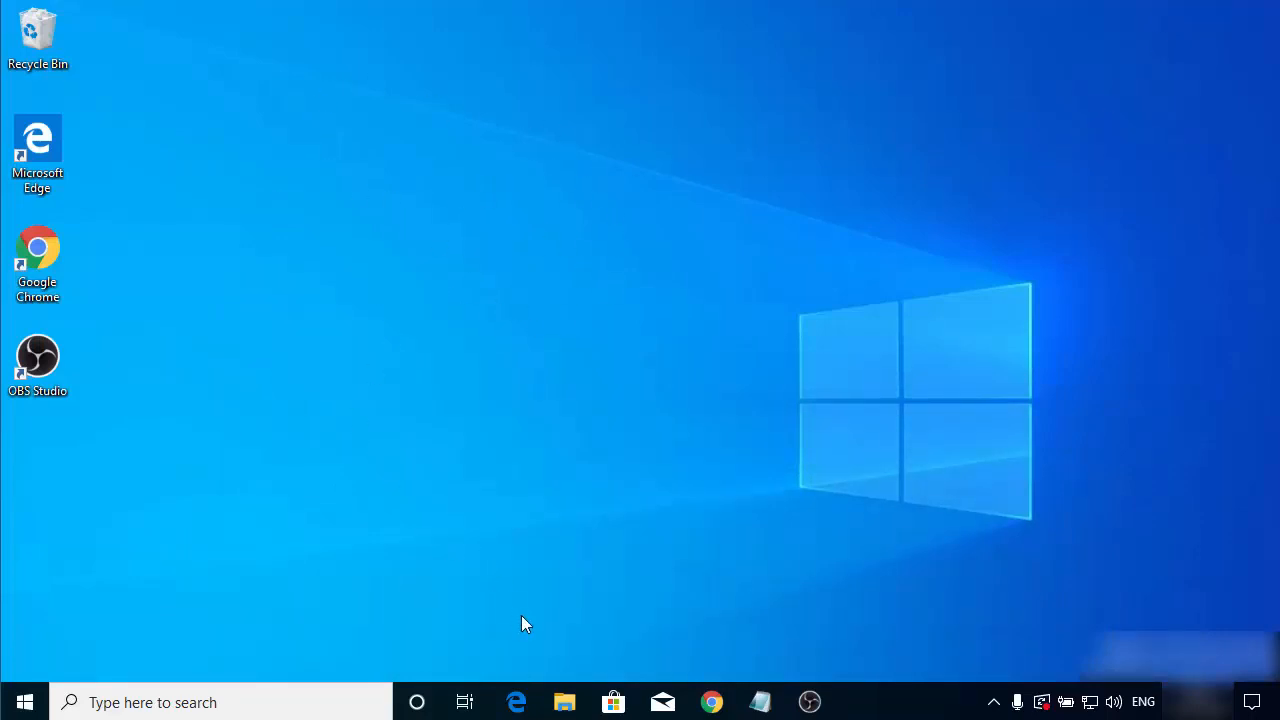
click(564, 702)
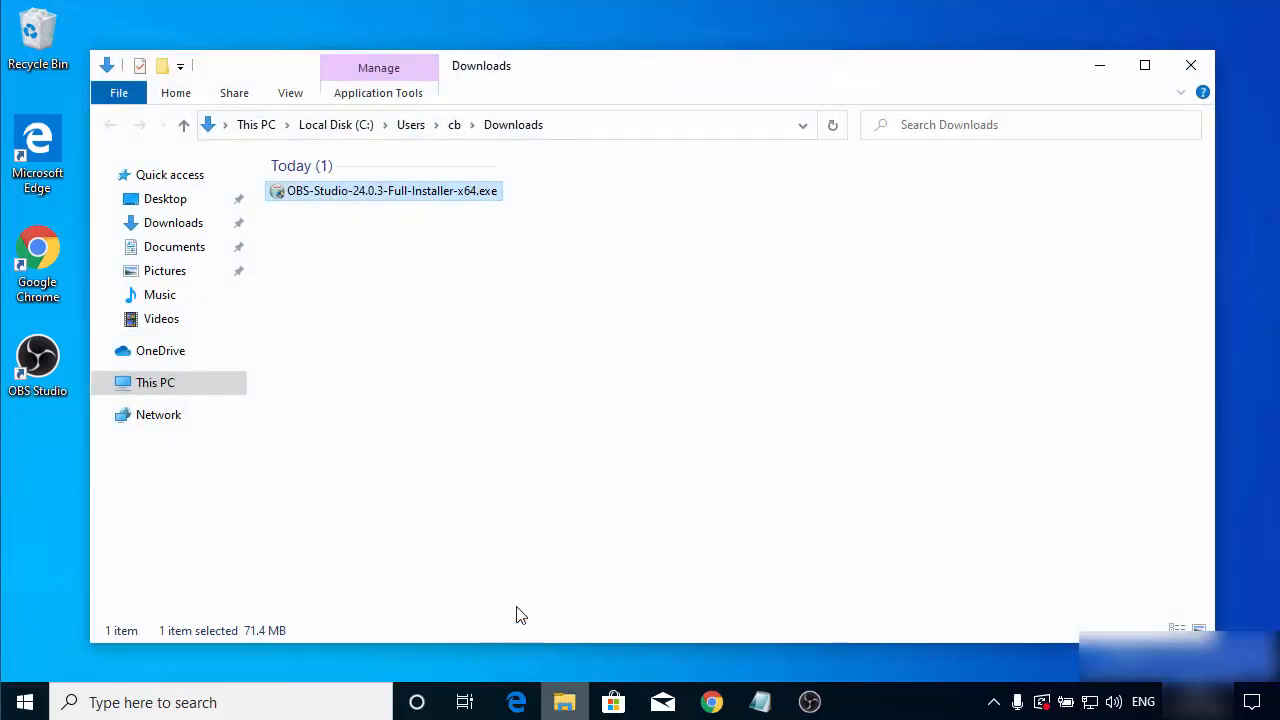
Open the Videos folder in File Explorer and widen the Name column to fit the full file names.
click(191, 322)
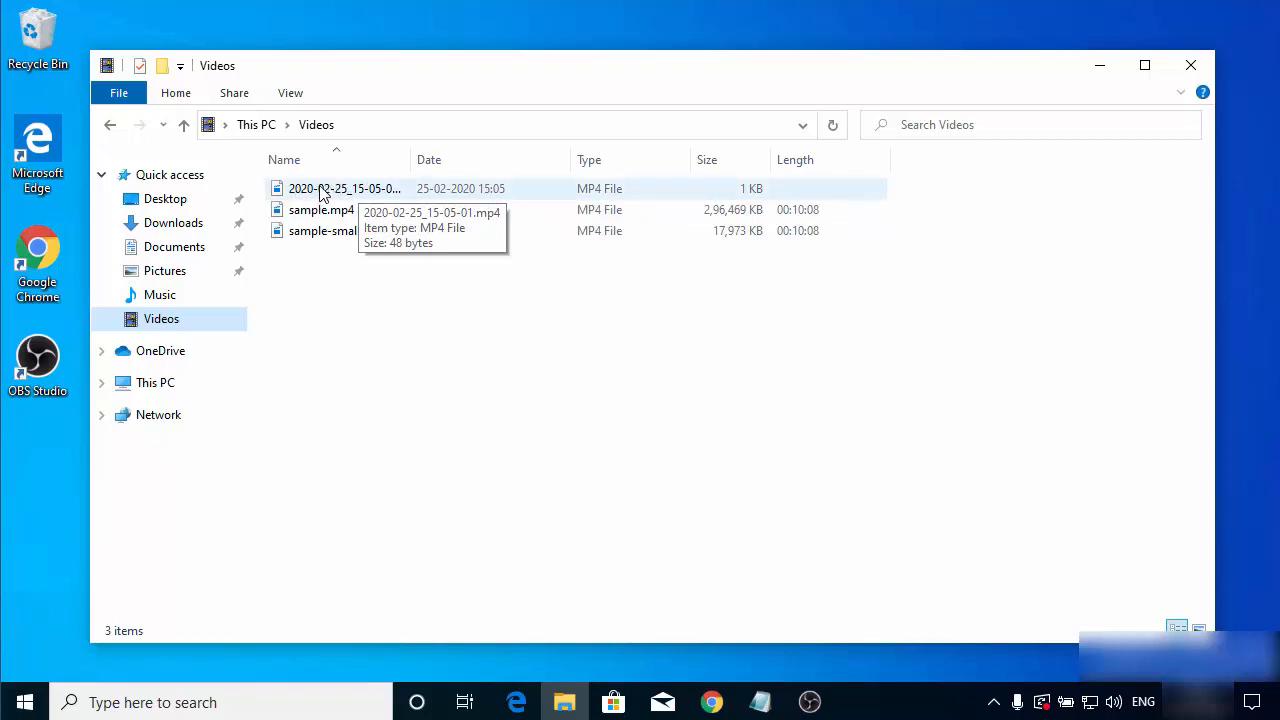
double_click(410, 166)
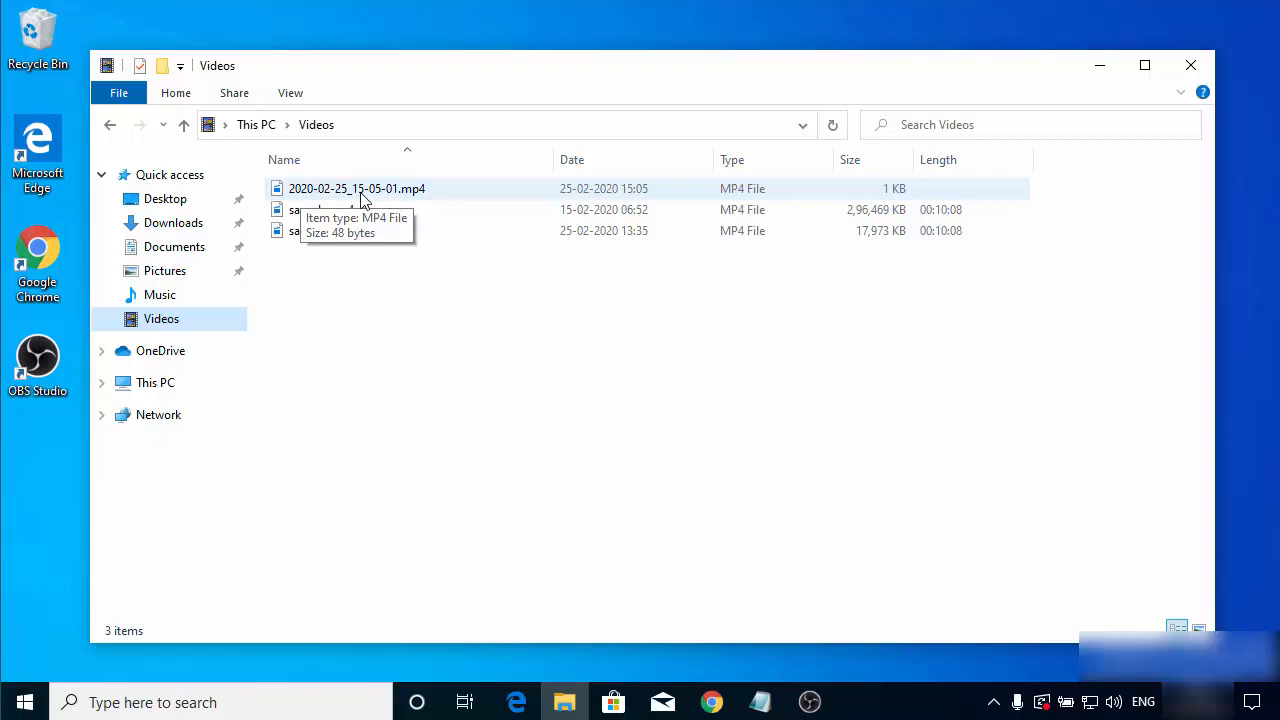
Switch back to OBS Studio, stop the screen recording, and minimize the OBS window.
click(809, 702)
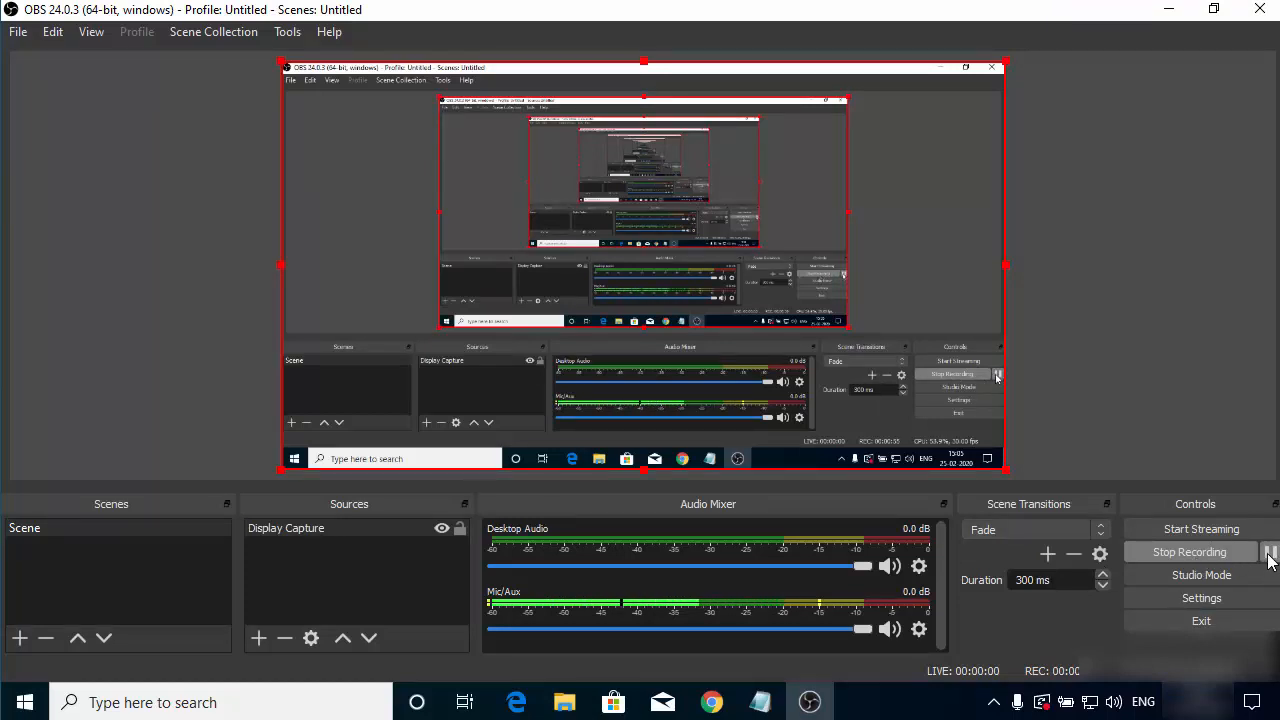
click(1190, 556)
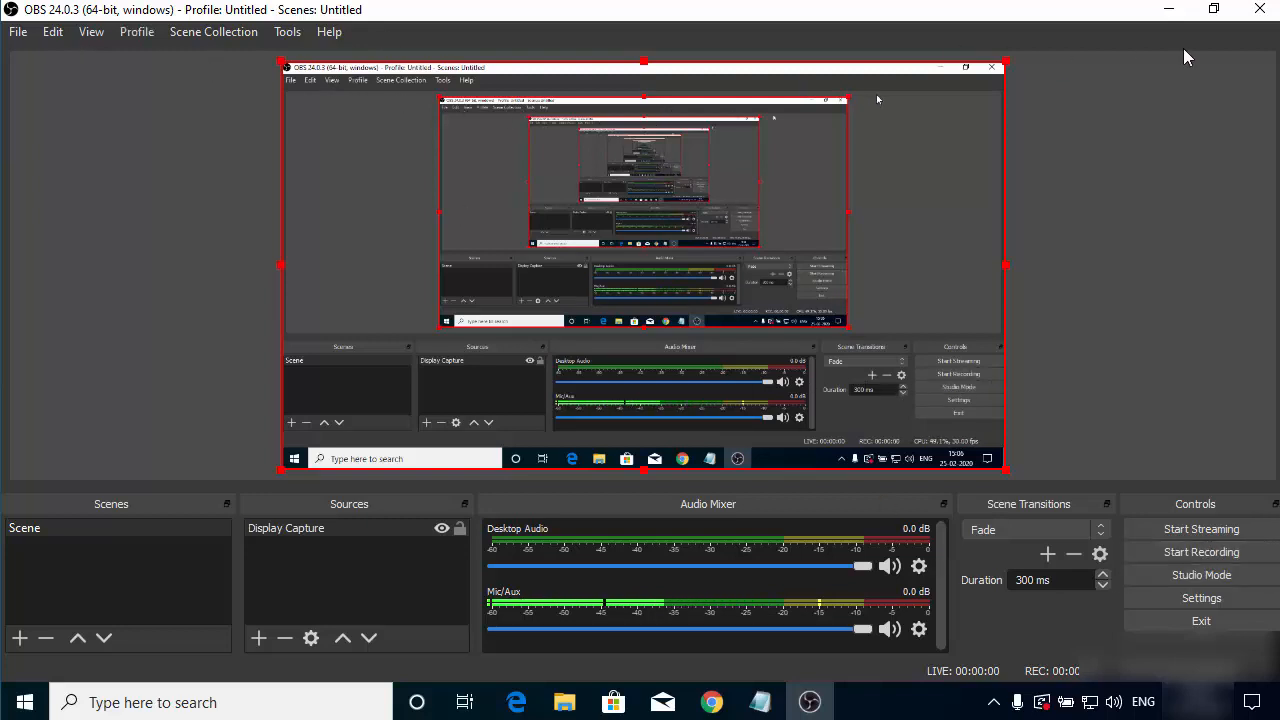
click(1168, 9)
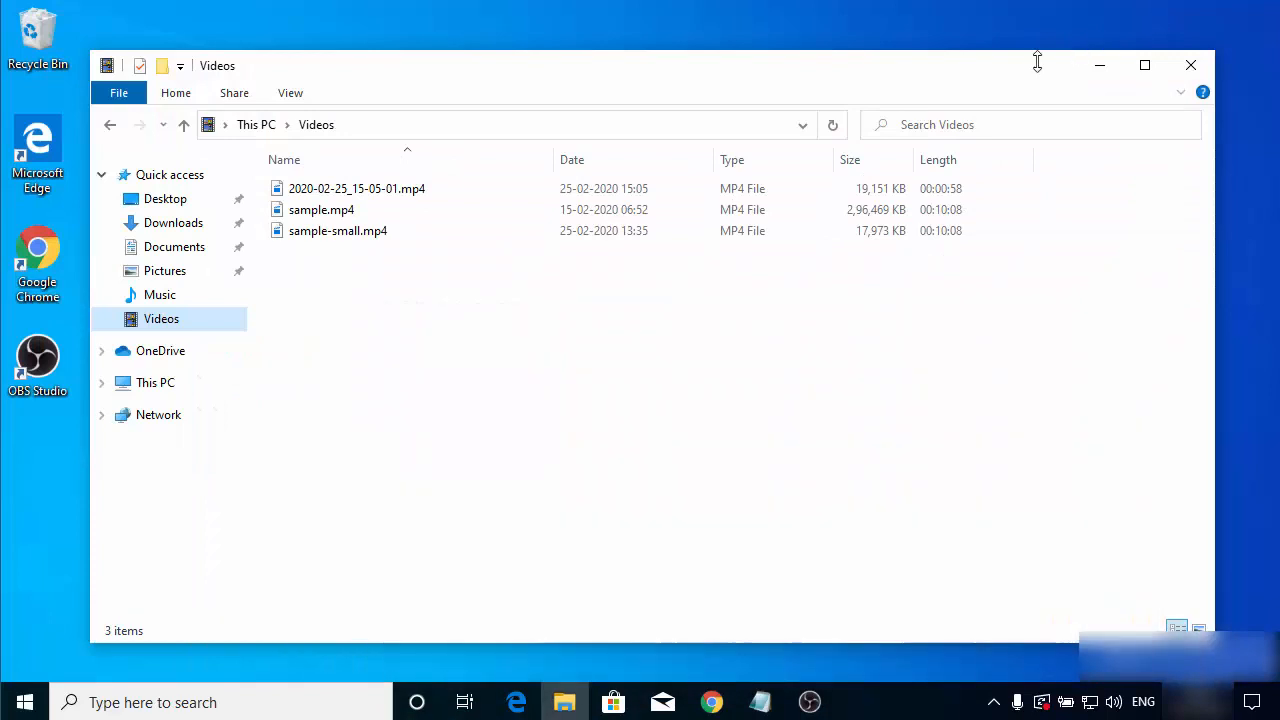
Play the recording 2020-02-25_15-05-01.mp4 from the Videos folder, and minimize the File Explorer window.
click(358, 193)
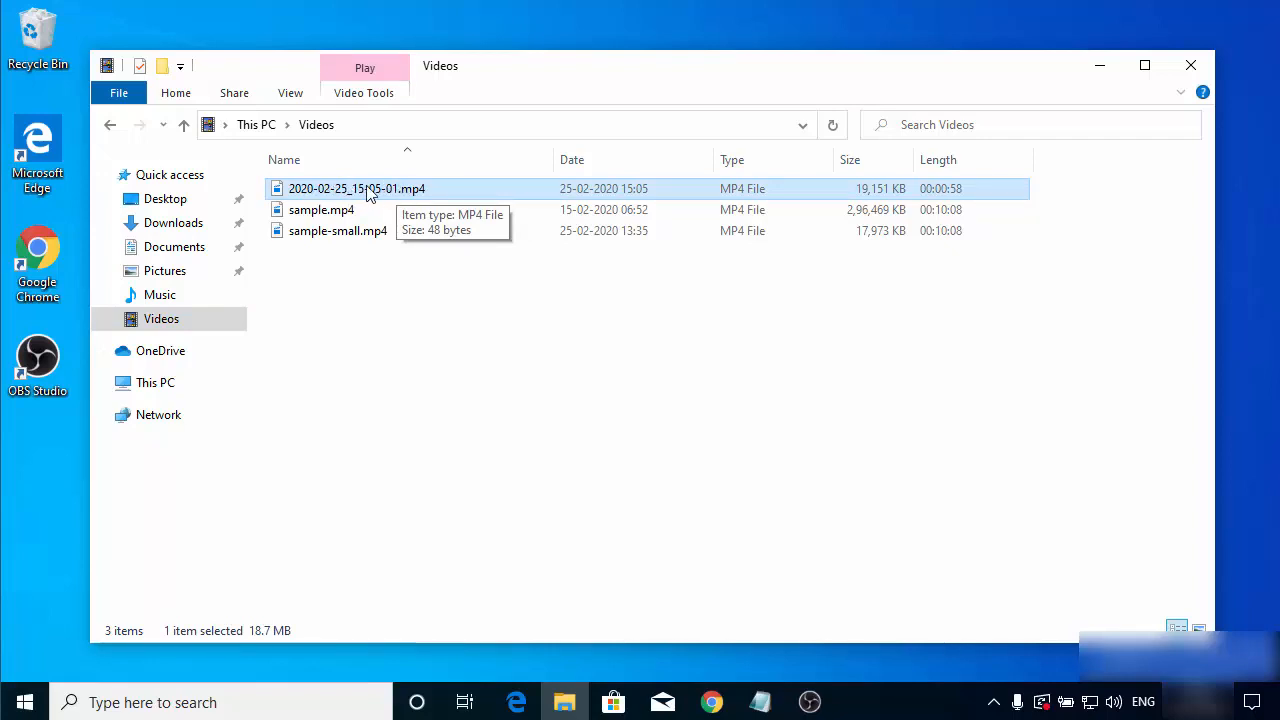
double_click(368, 189)
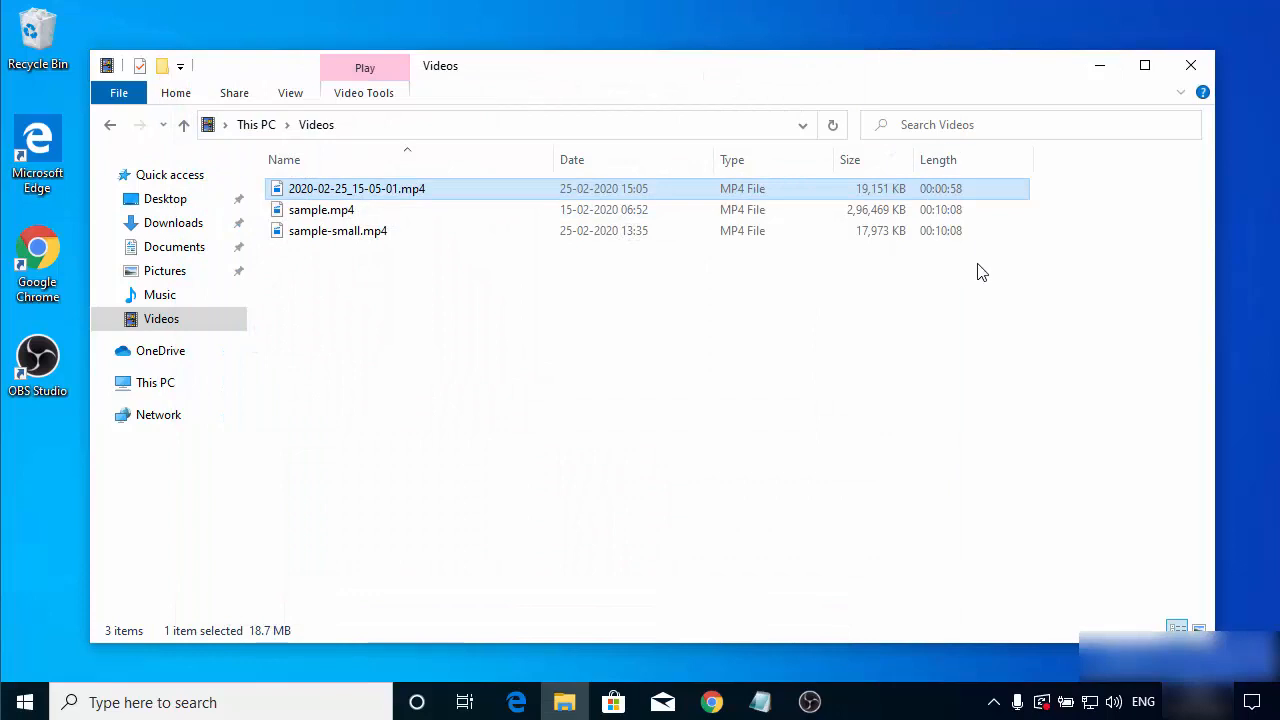
click(1100, 68)
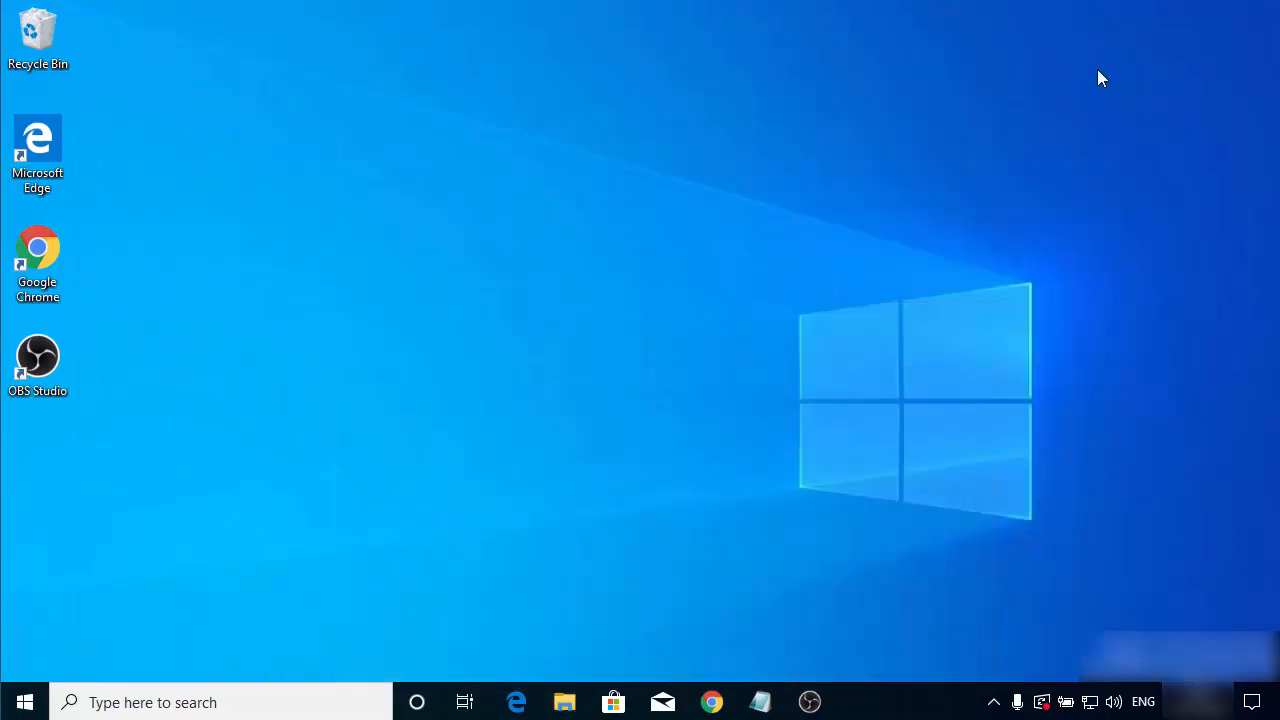